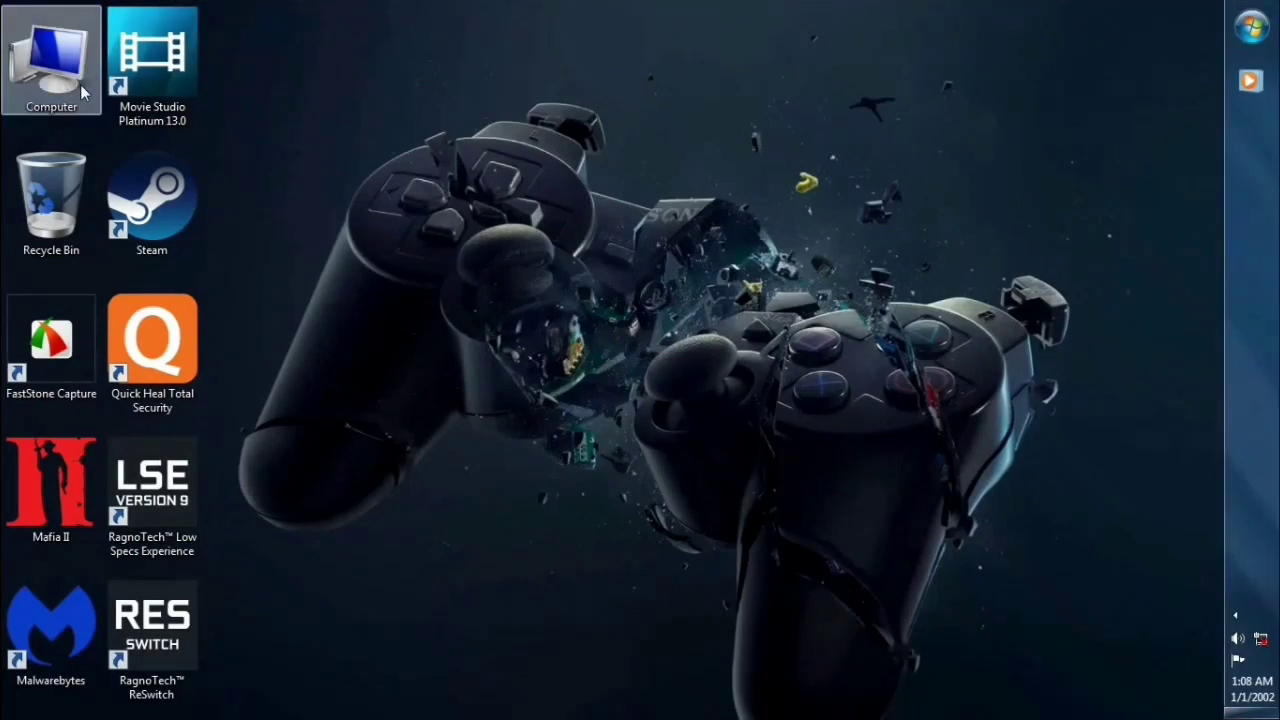
Browse from Computer to C:\Program Files\Black_Box\Mafia II\edit\APEX.
double_click(81, 88)
double_click(266, 146)
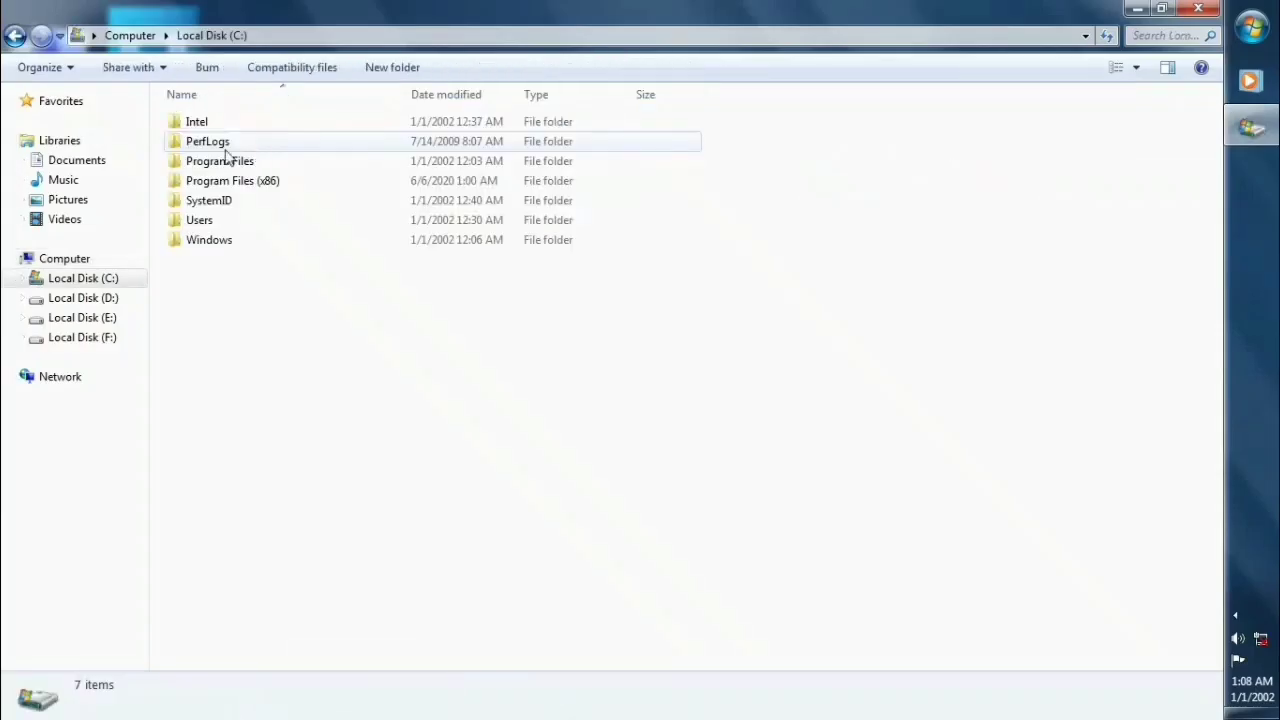
double_click(215, 161)
double_click(216, 140)
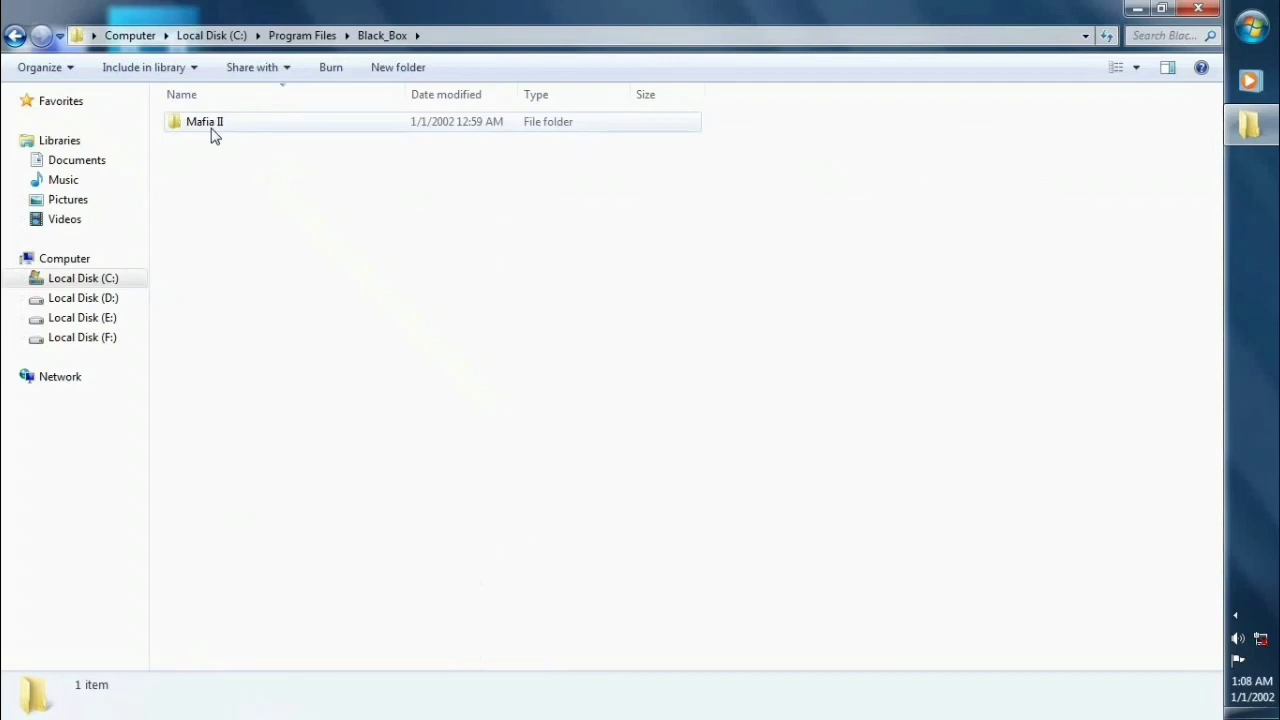
double_click(205, 125)
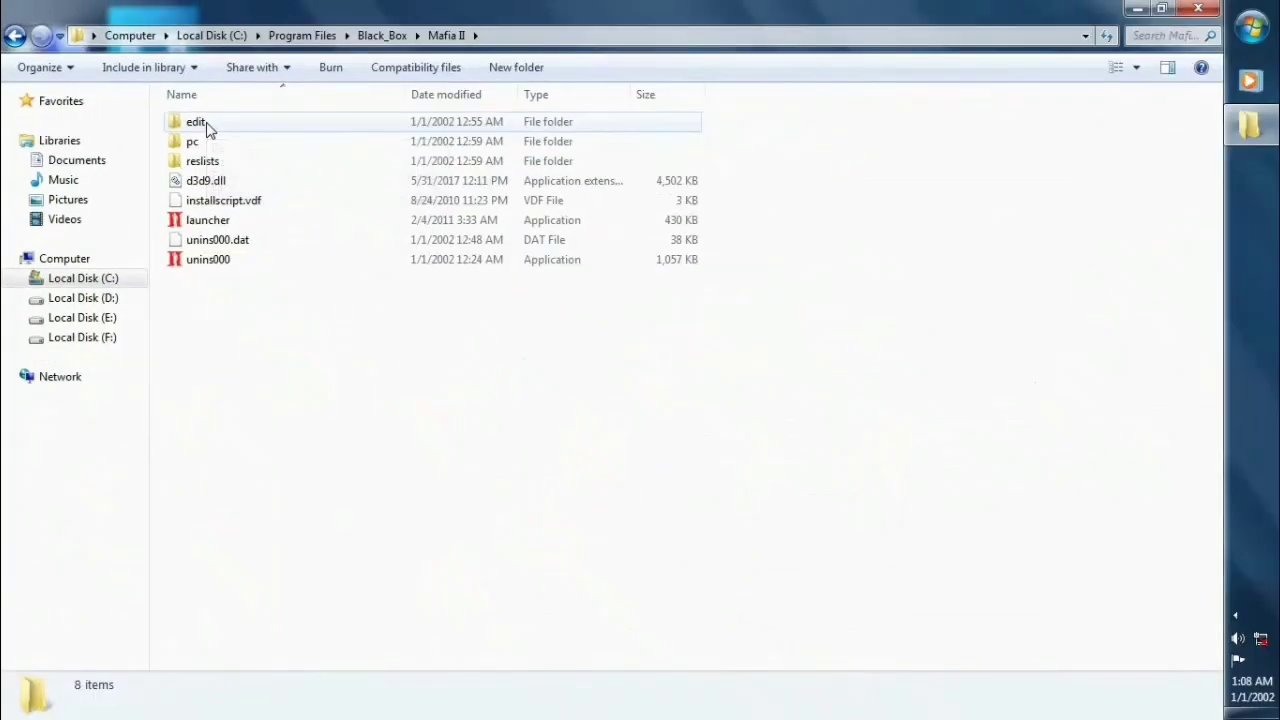
double_click(672, 378)
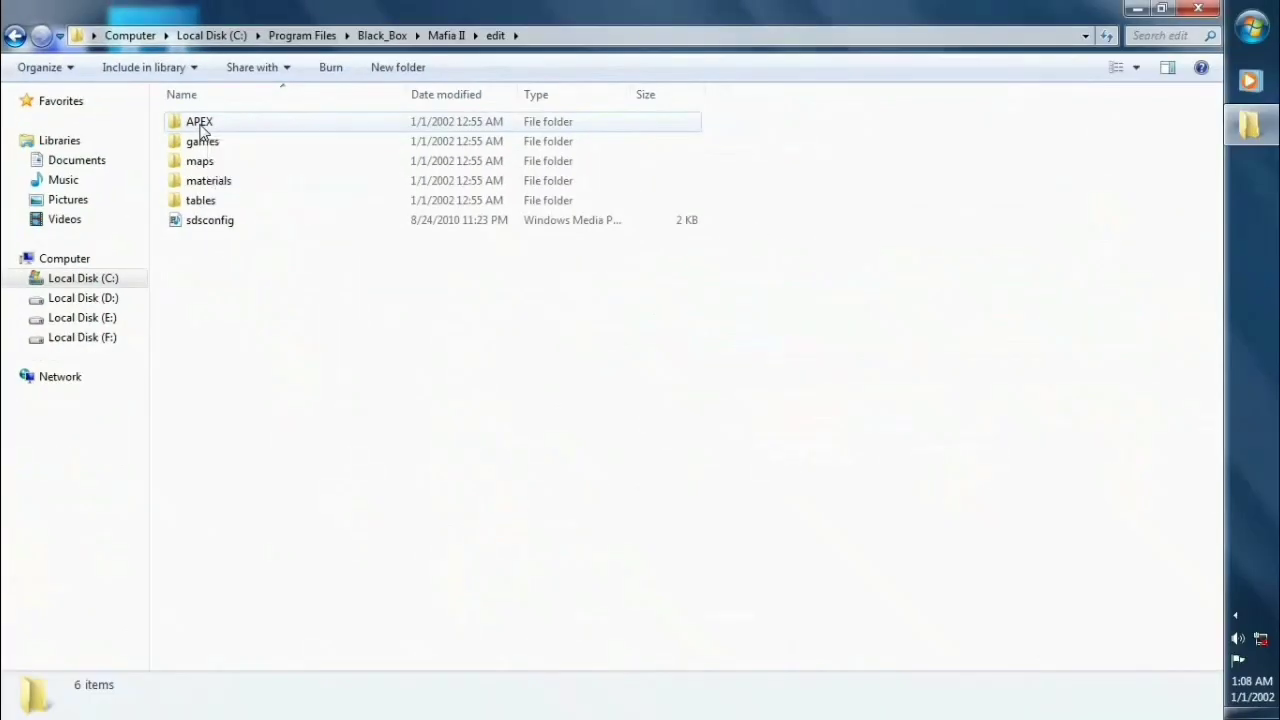
double_click(635, 365)
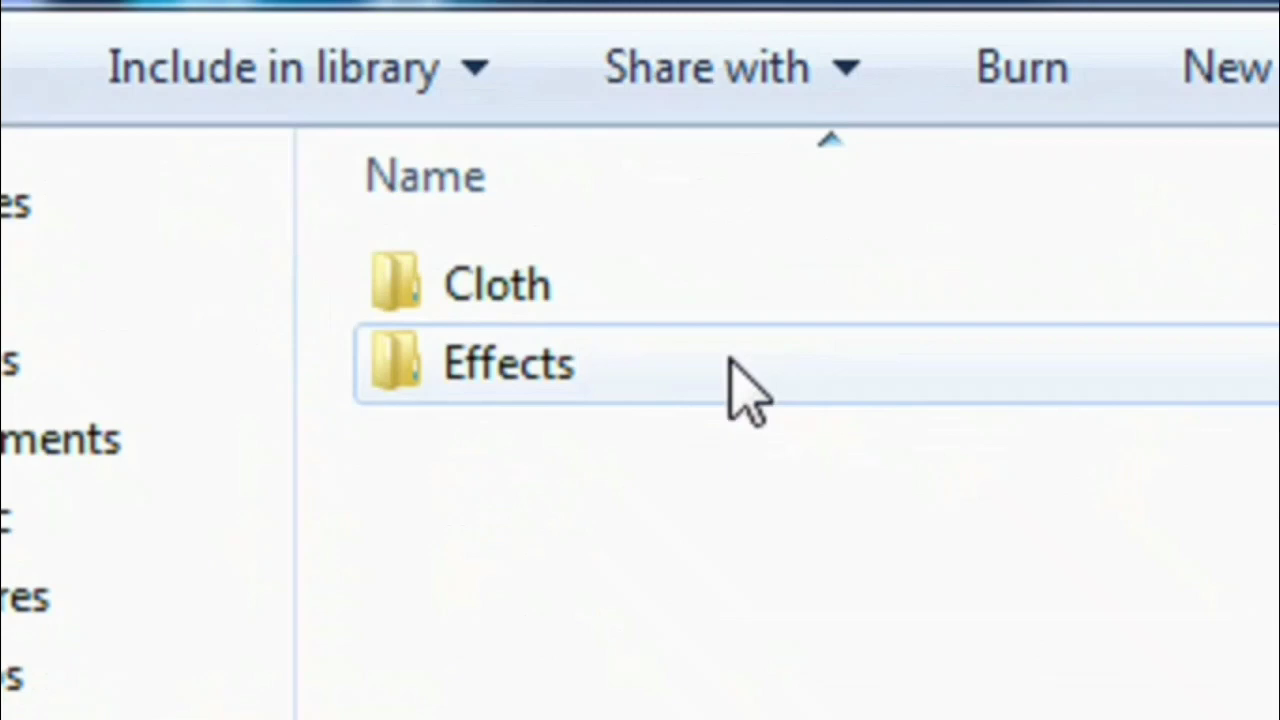
Delete the Cloth and Effects folders from APEX, then go back to the Mafia II folder.
drag(320, 240, 263, 116)
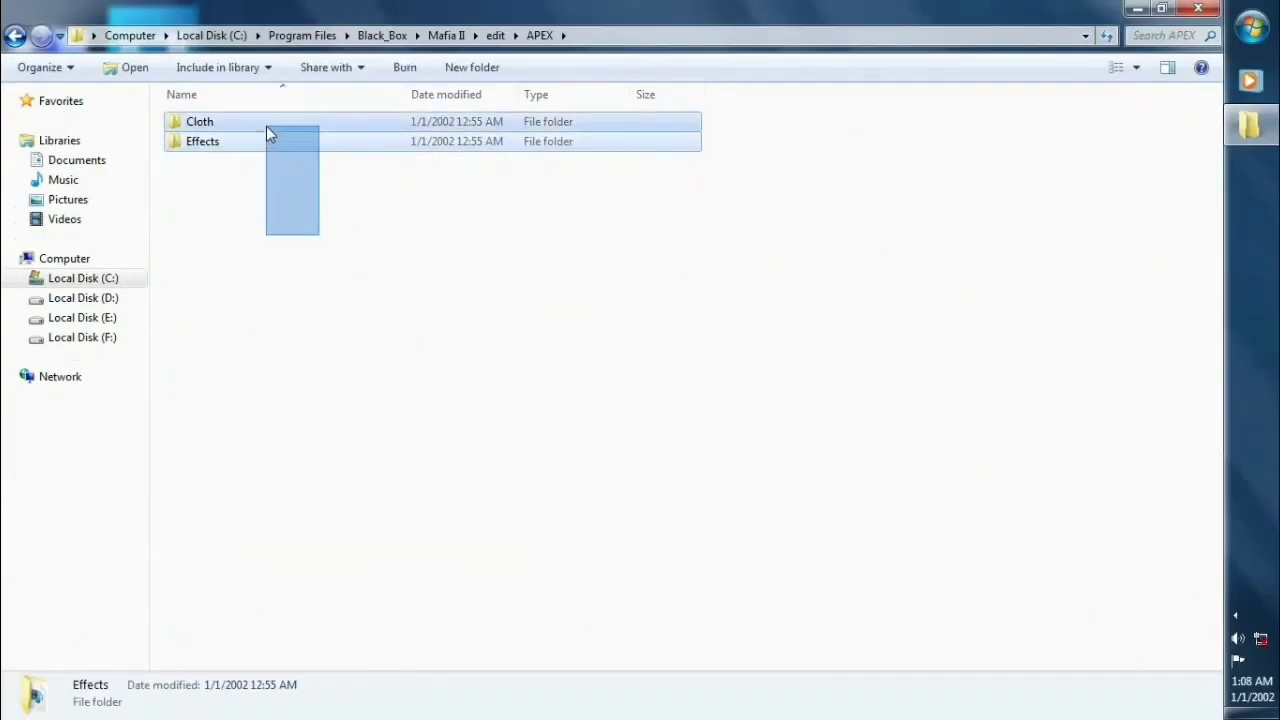
right_click(264, 118)
click(309, 492)
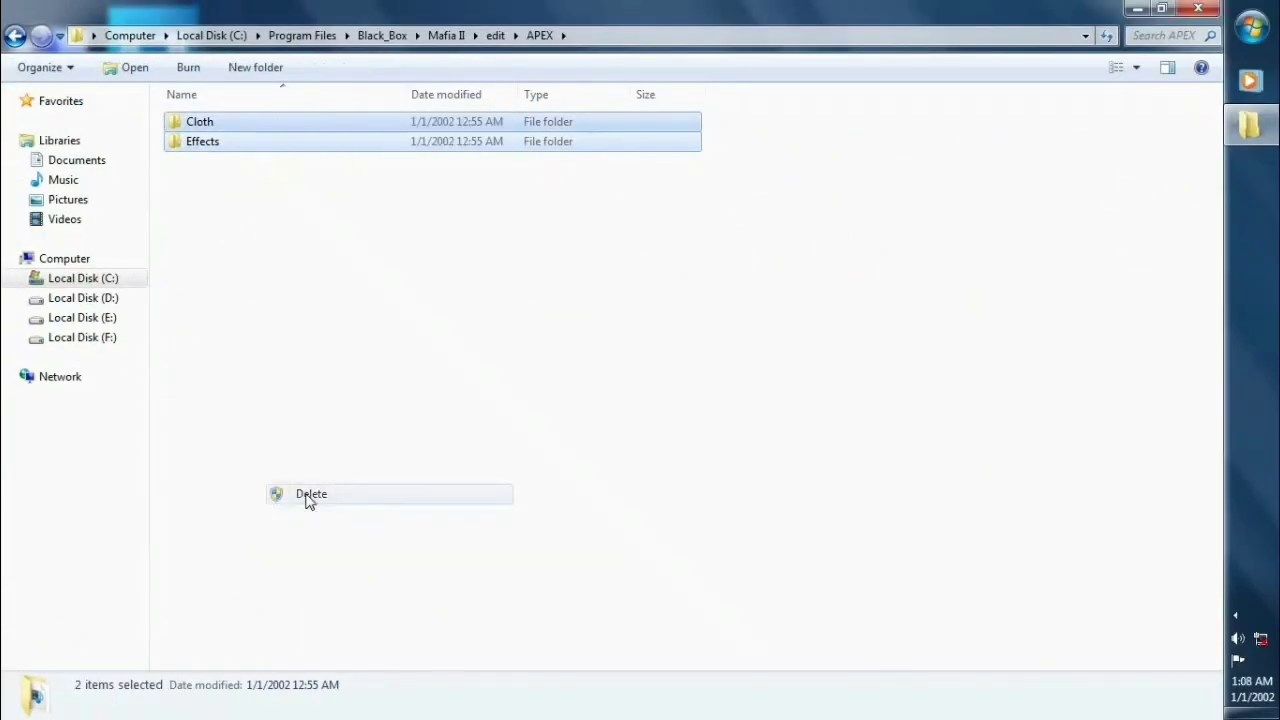
click(700, 381)
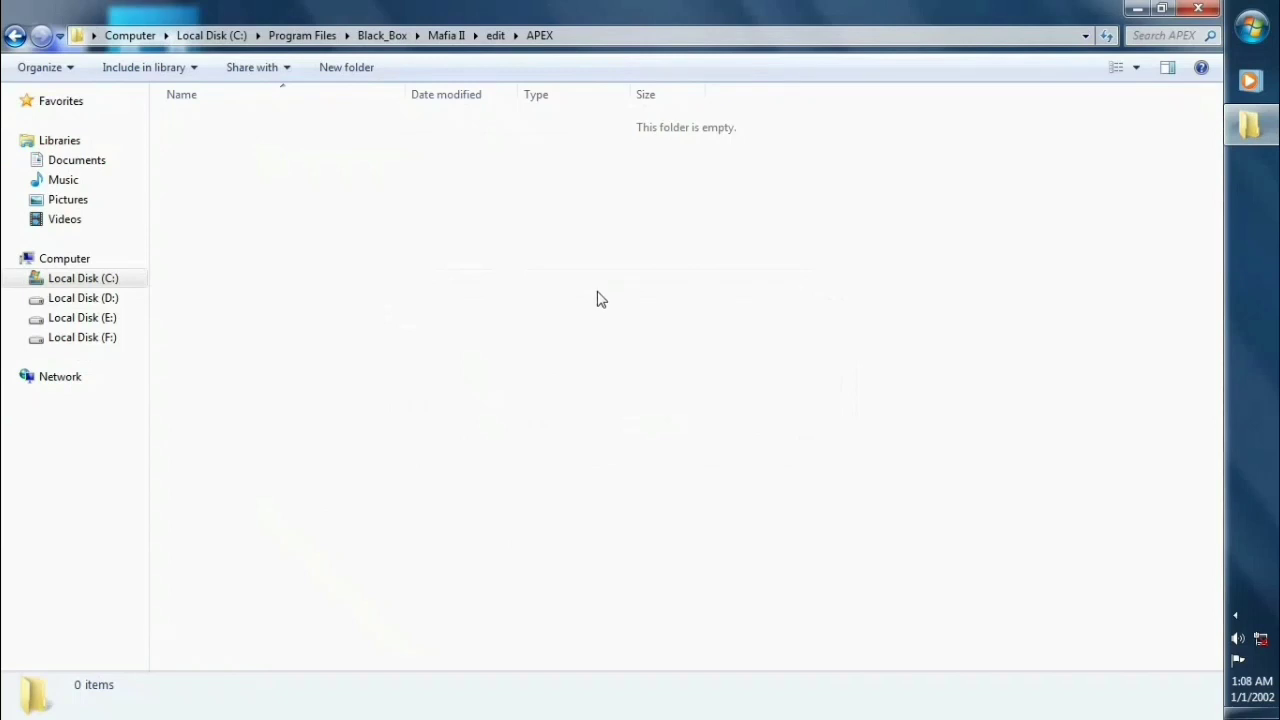
key(BackSpace)
key(BackSpace)
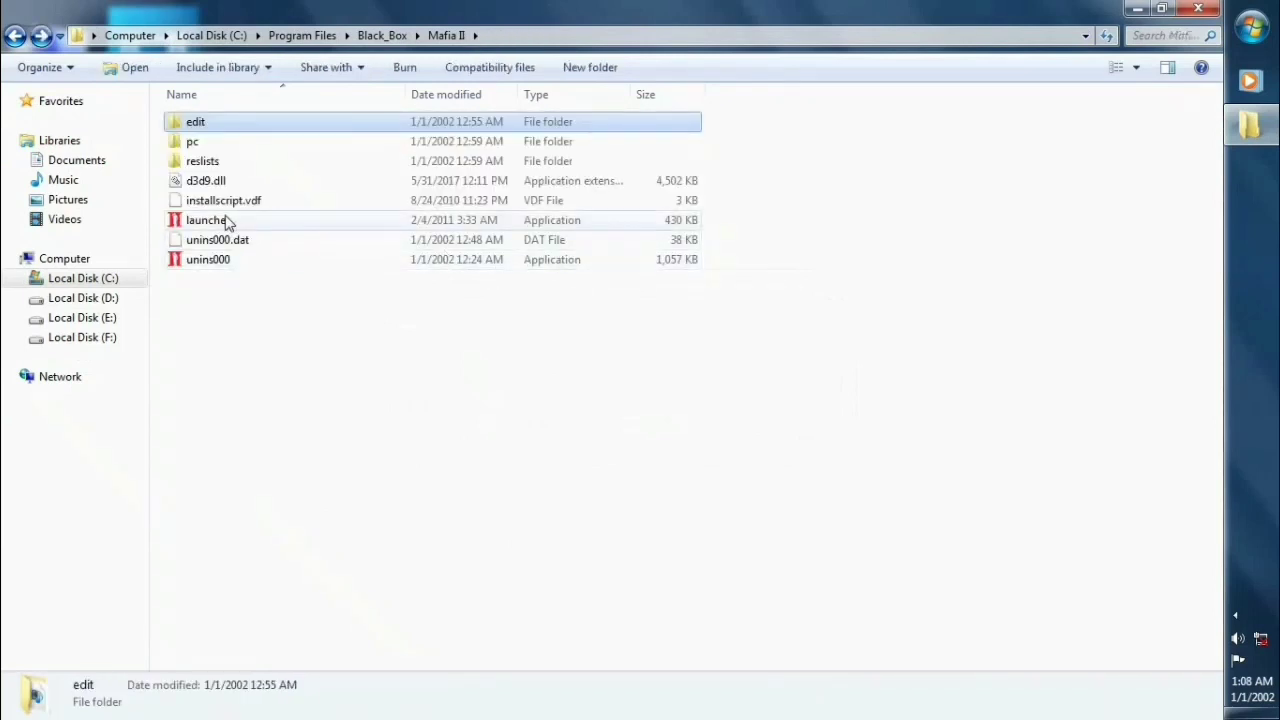
click(398, 372)
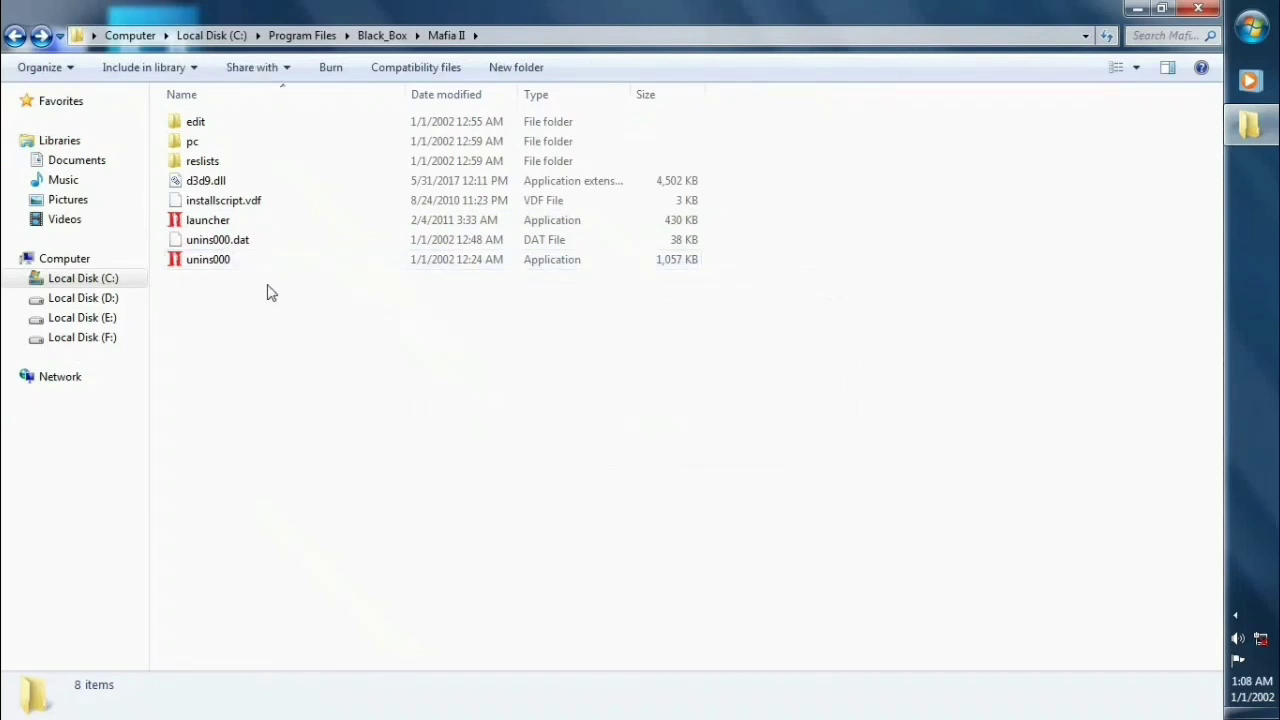
Launch Mafia II and run the character down the park path toward the street.
double_click(228, 222)
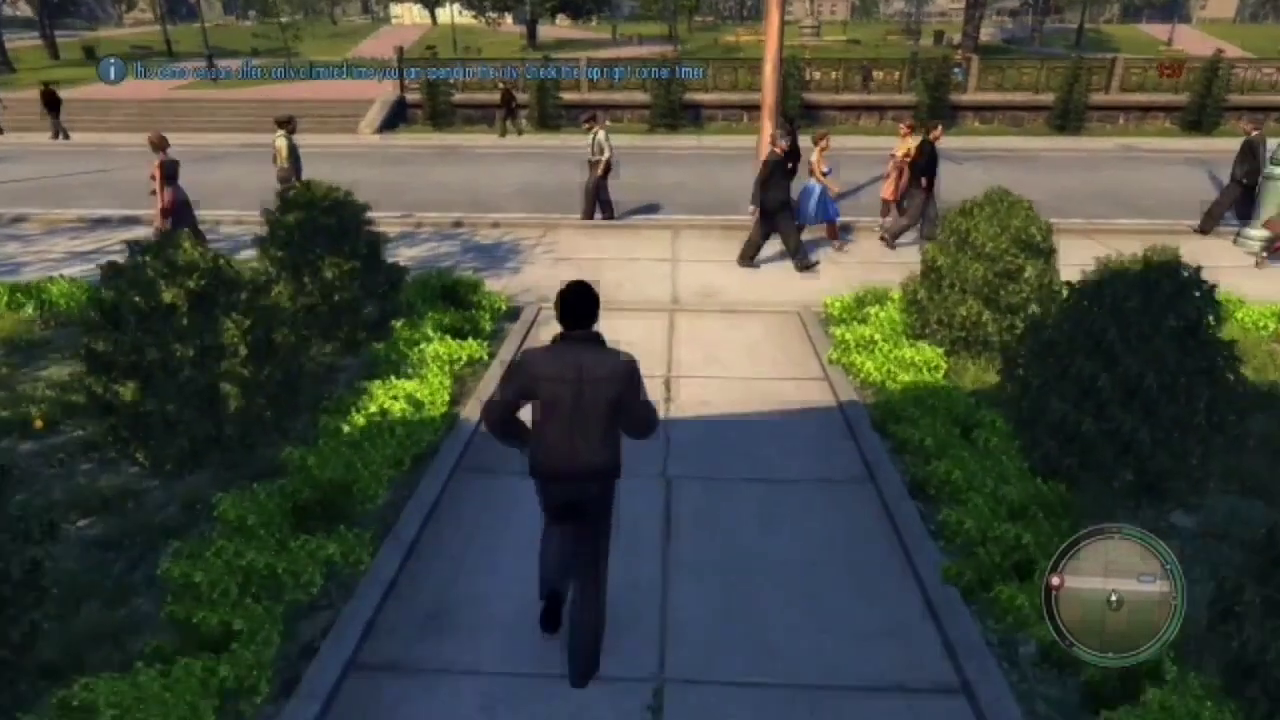
key(w)
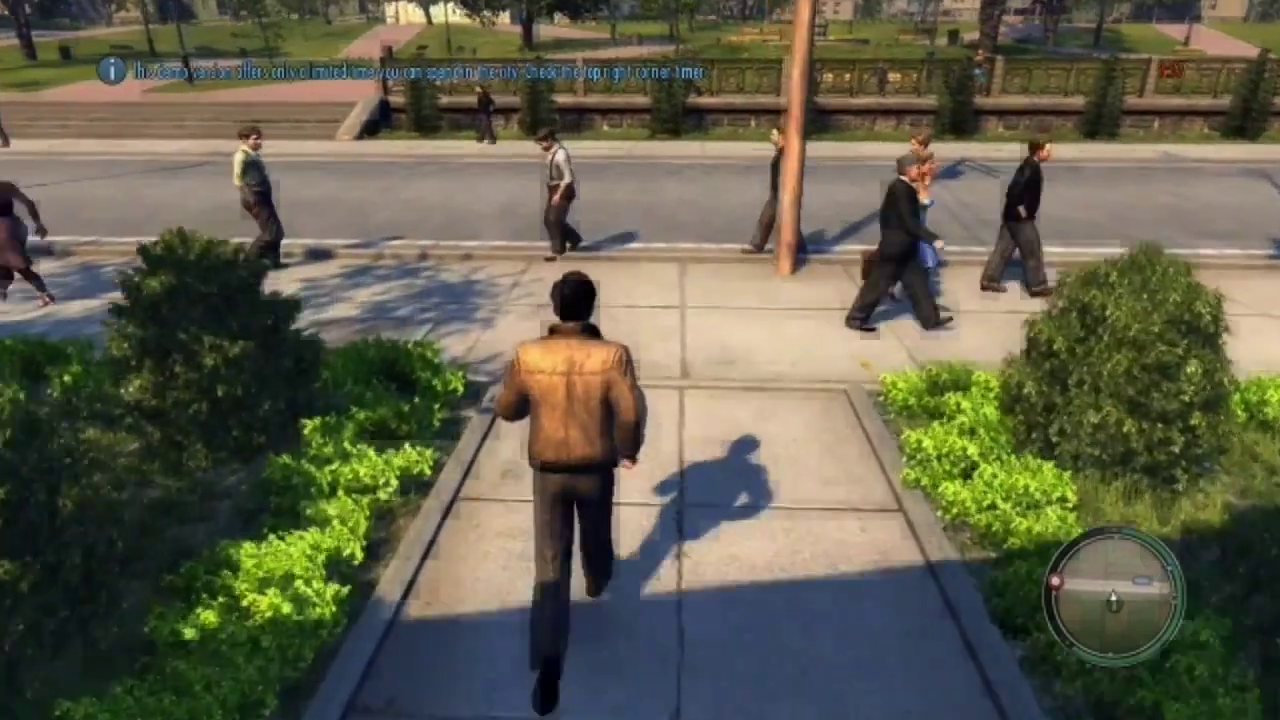
key(w)
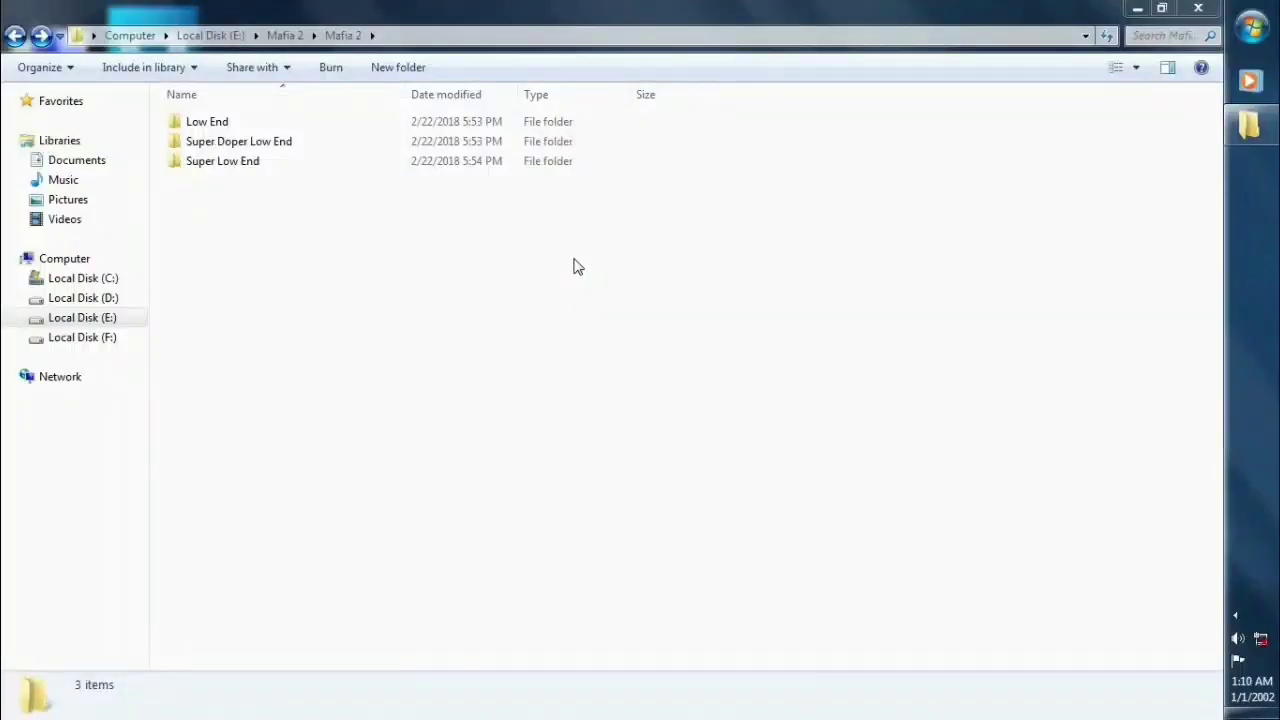
Copy videoconfig.cfg from the Low End settings folder.
drag(718, 278, 790, 253)
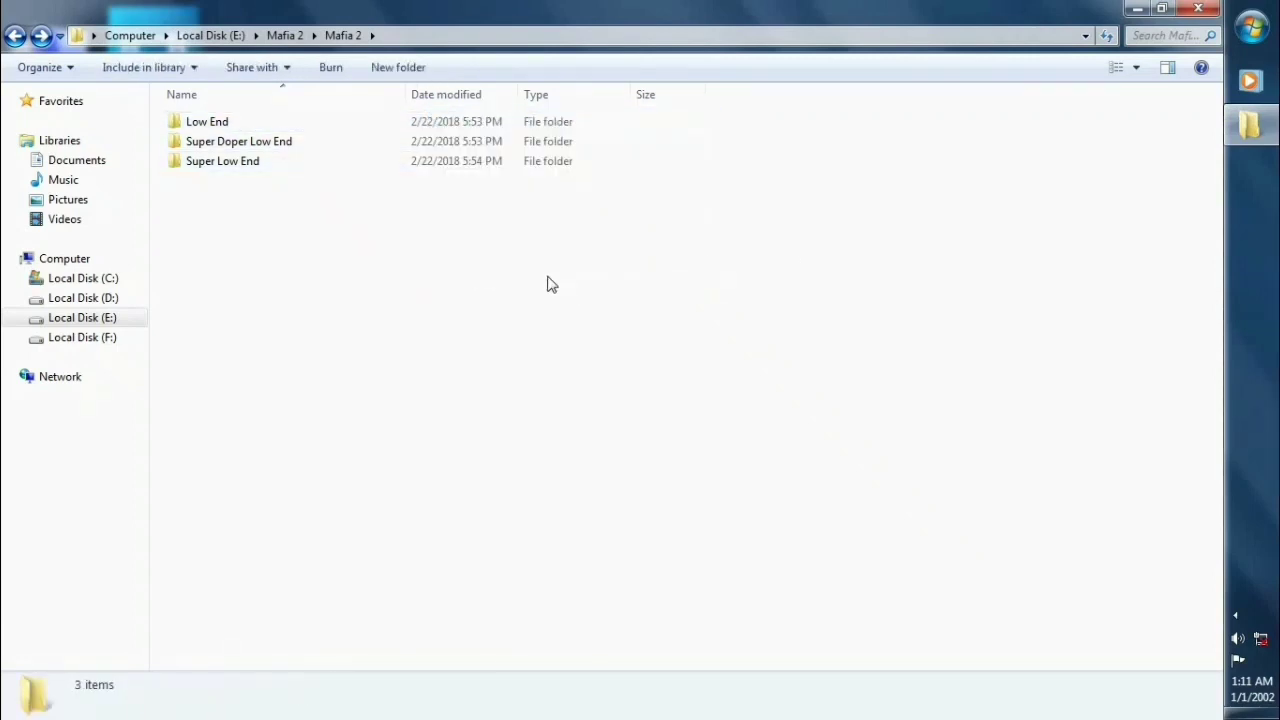
double_click(207, 126)
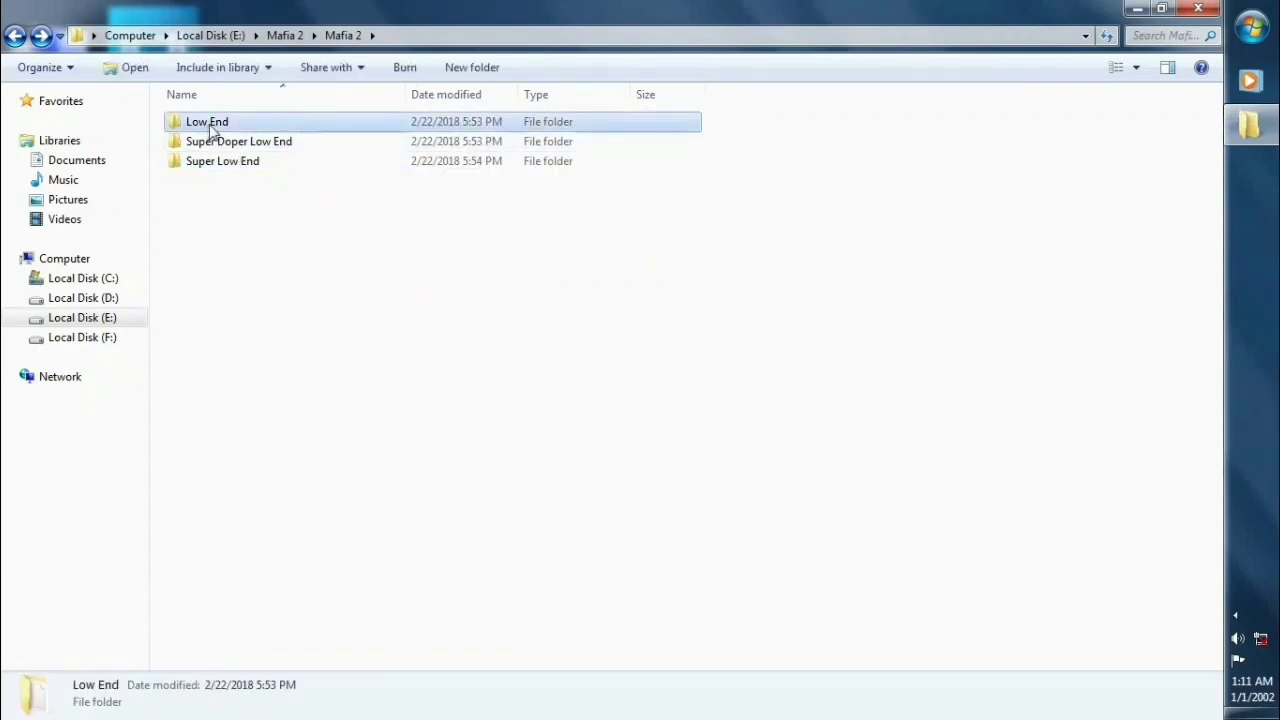
right_click(237, 129)
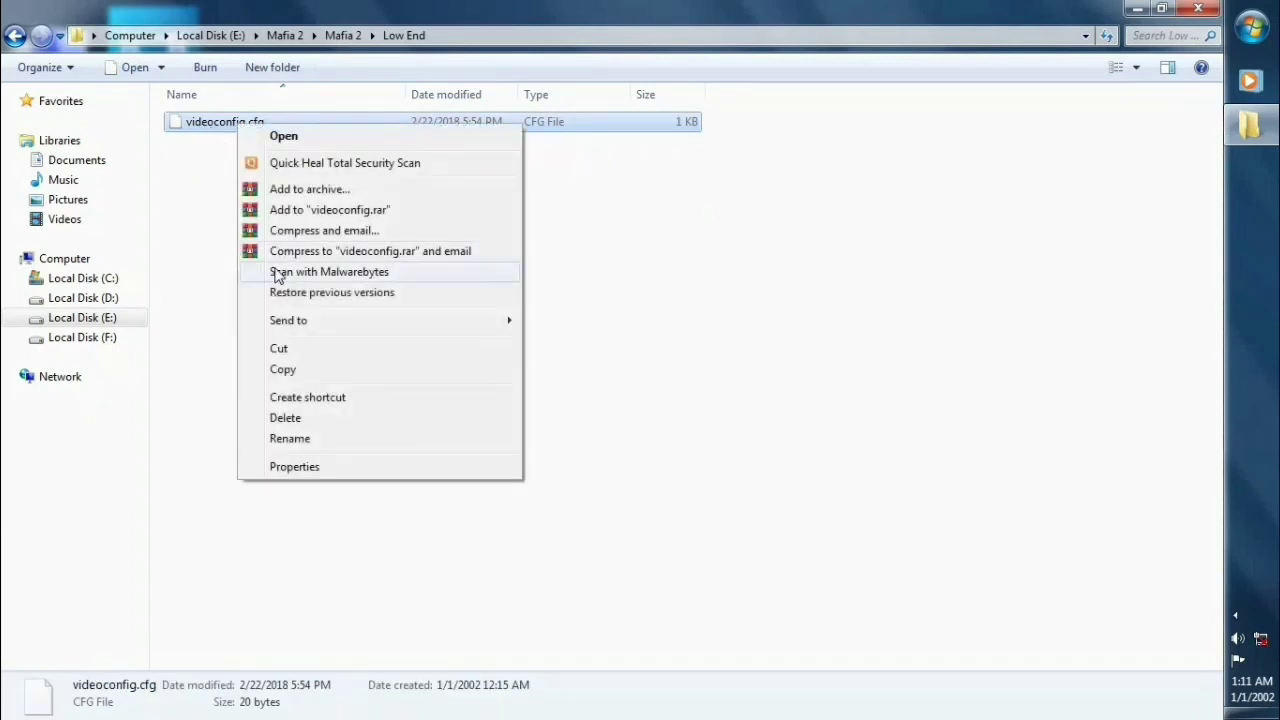
click(283, 372)
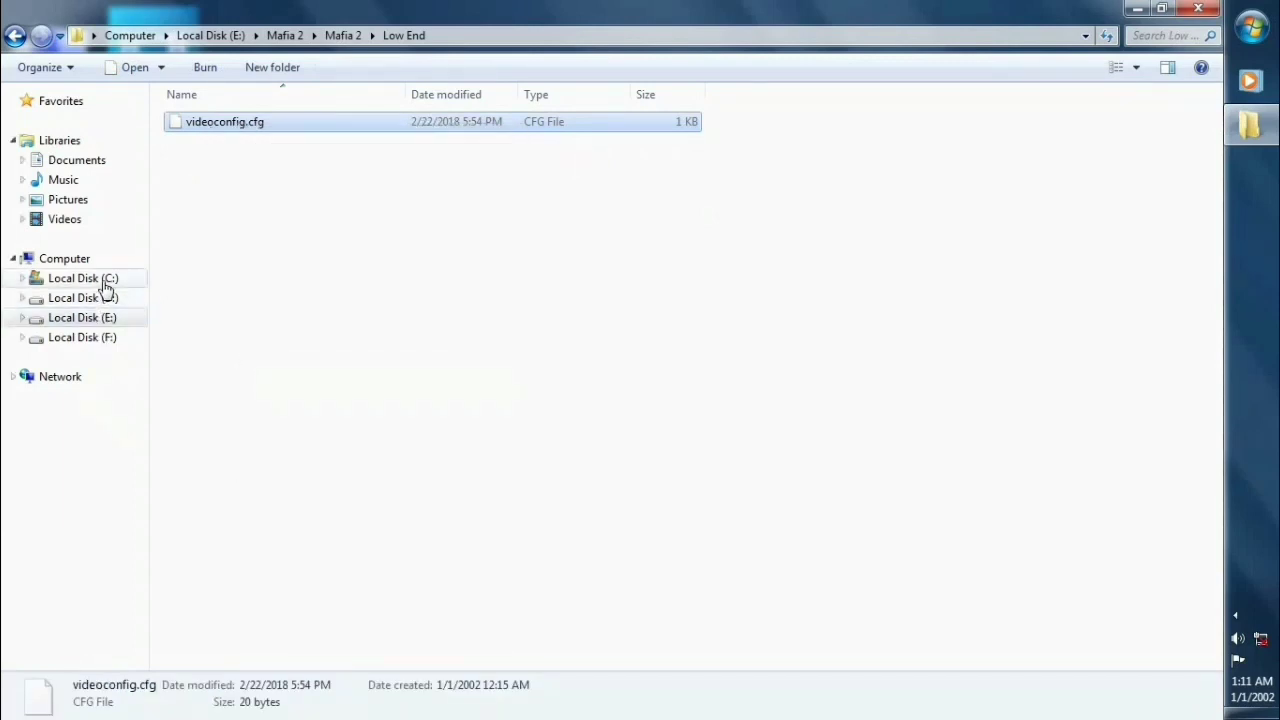
Go to C:\Users\<user>\AppData\Local\2K Games\Mafia II\Saves.
click(105, 282)
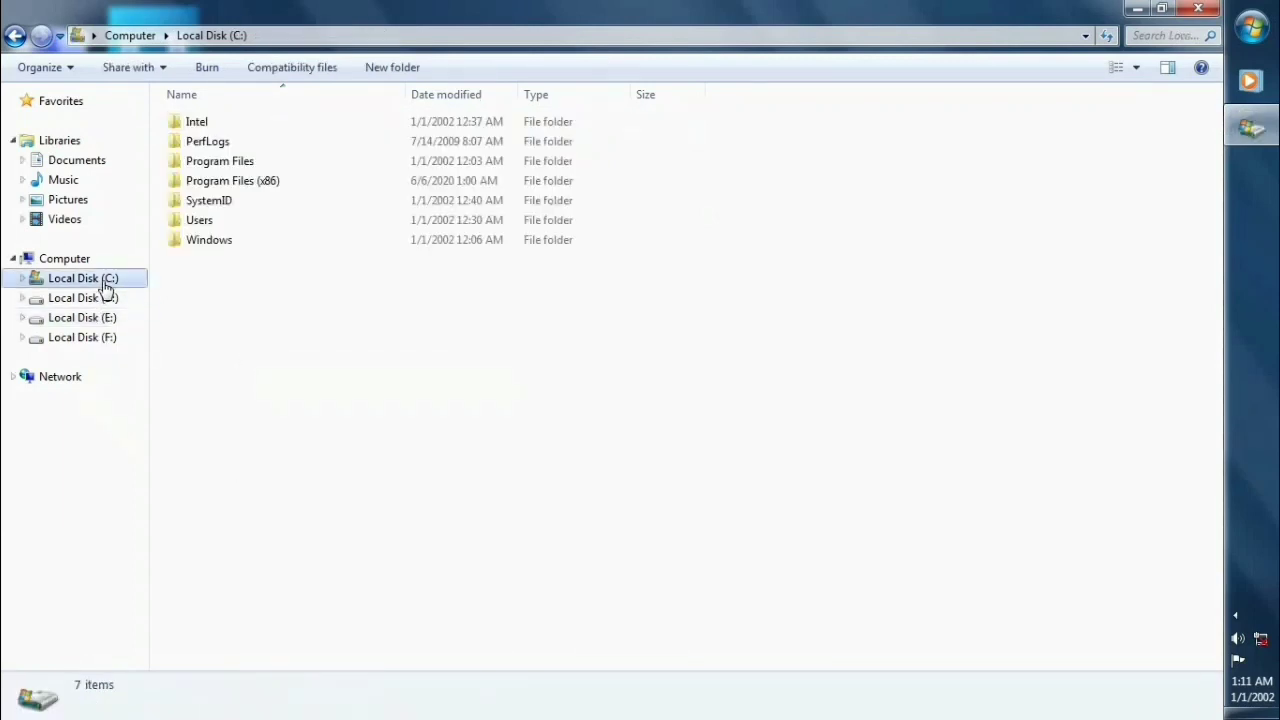
double_click(200, 221)
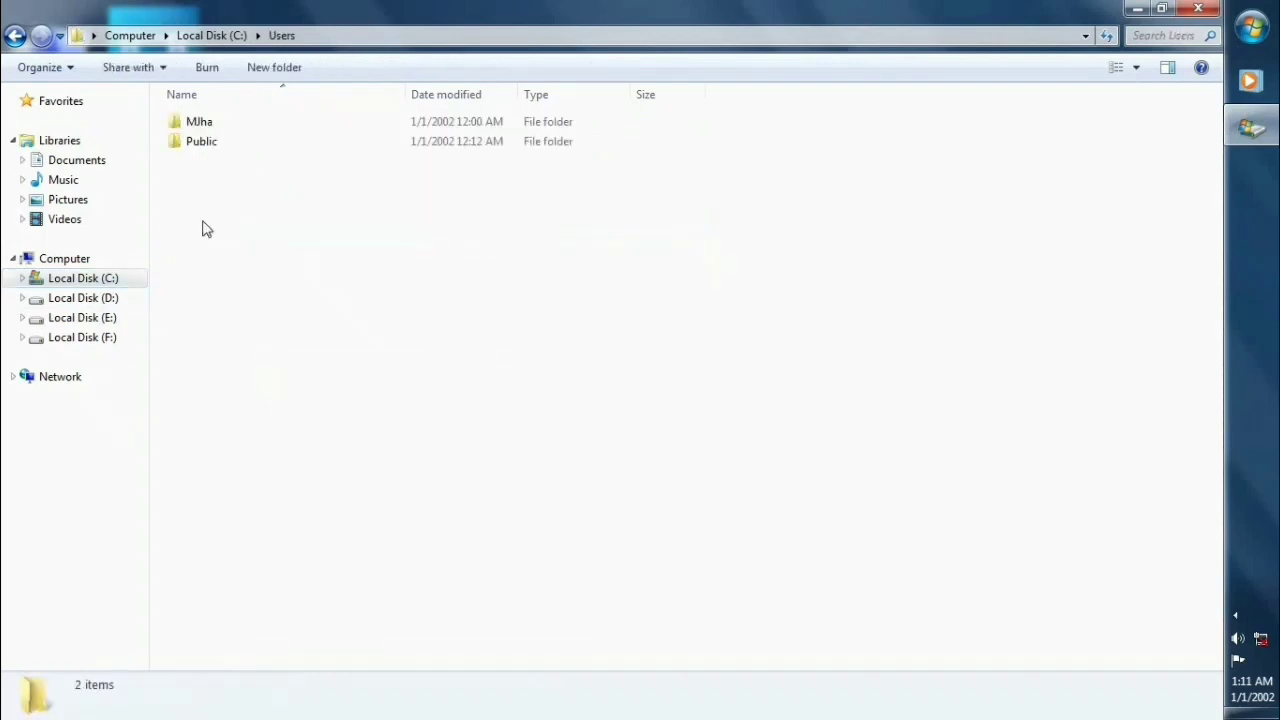
double_click(197, 124)
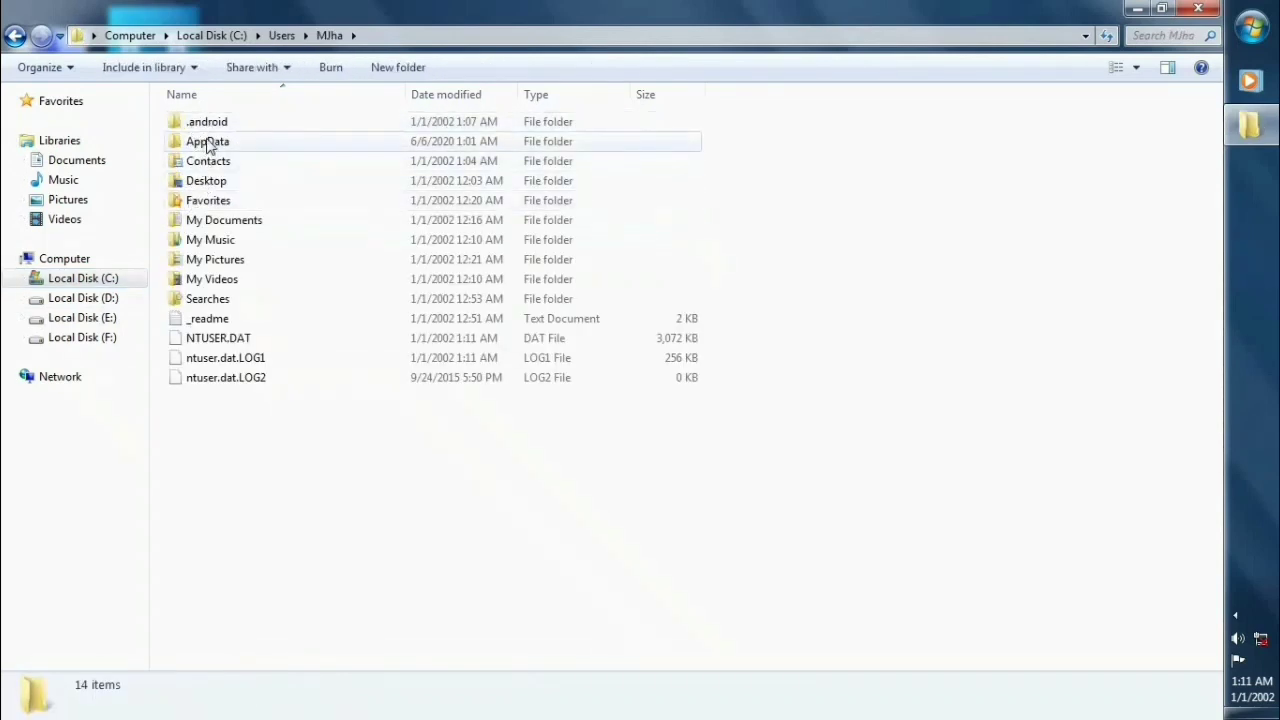
double_click(208, 146)
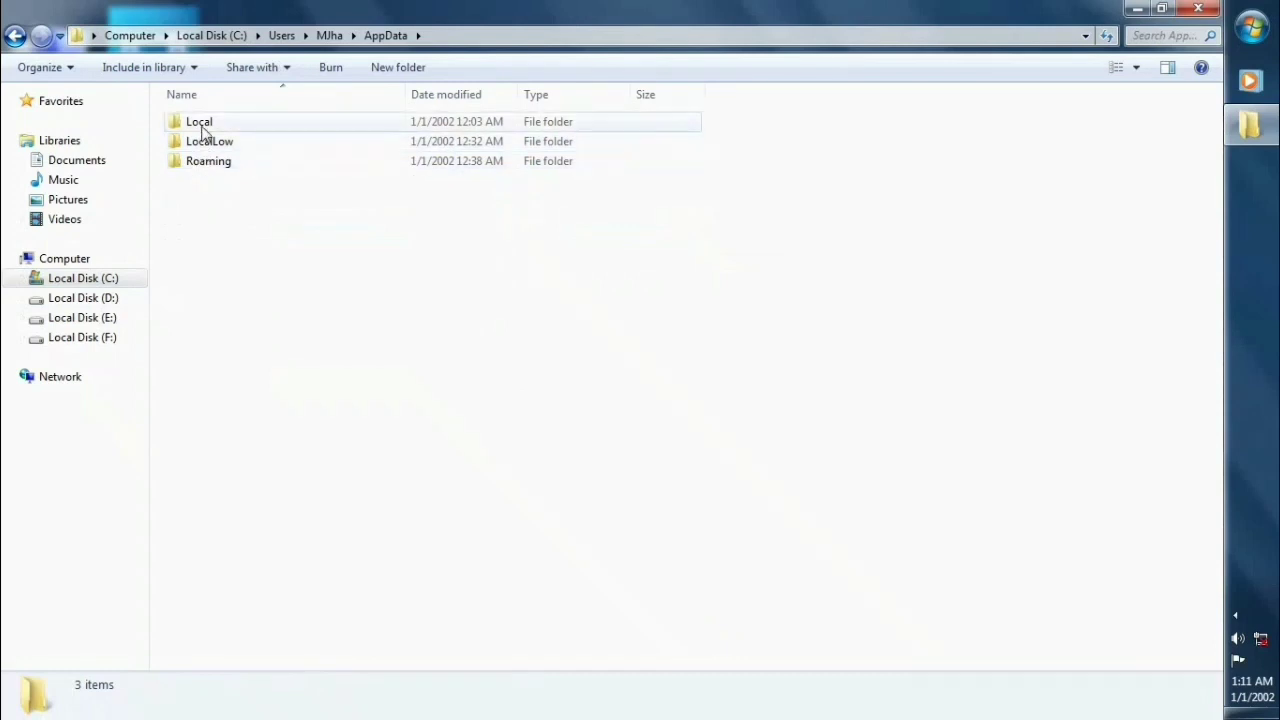
double_click(200, 123)
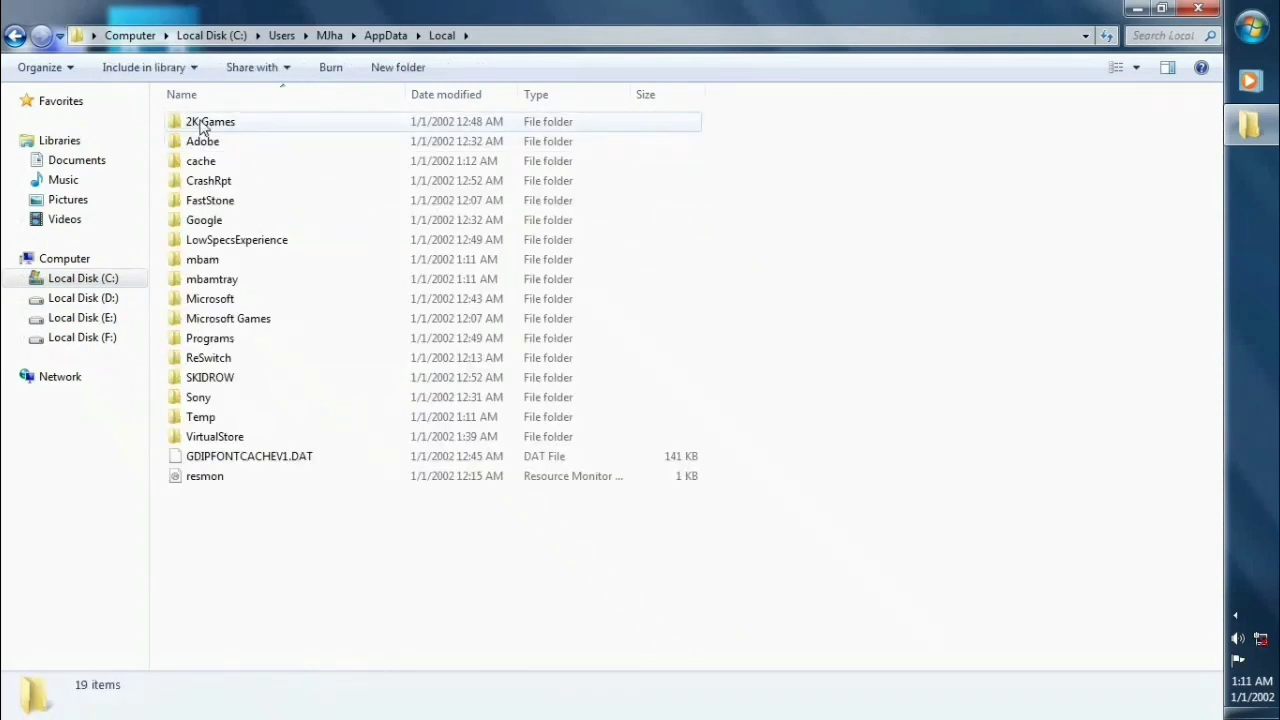
double_click(203, 124)
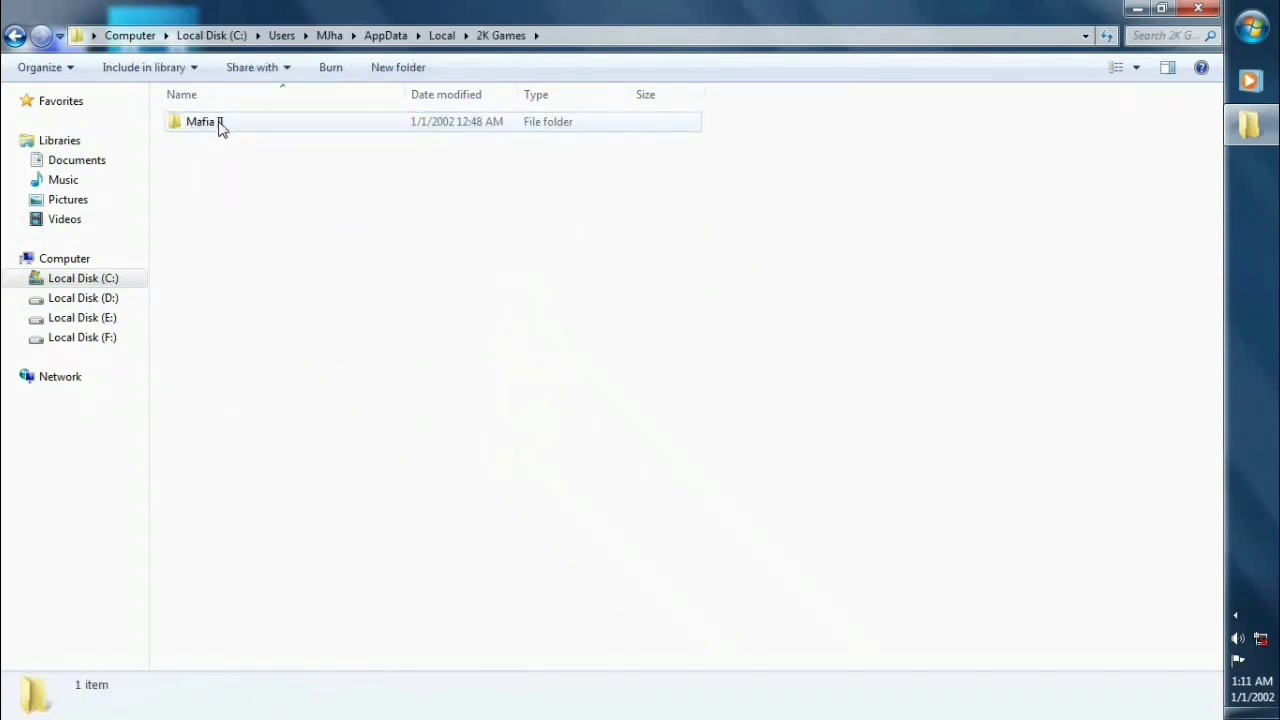
double_click(220, 125)
click(210, 146)
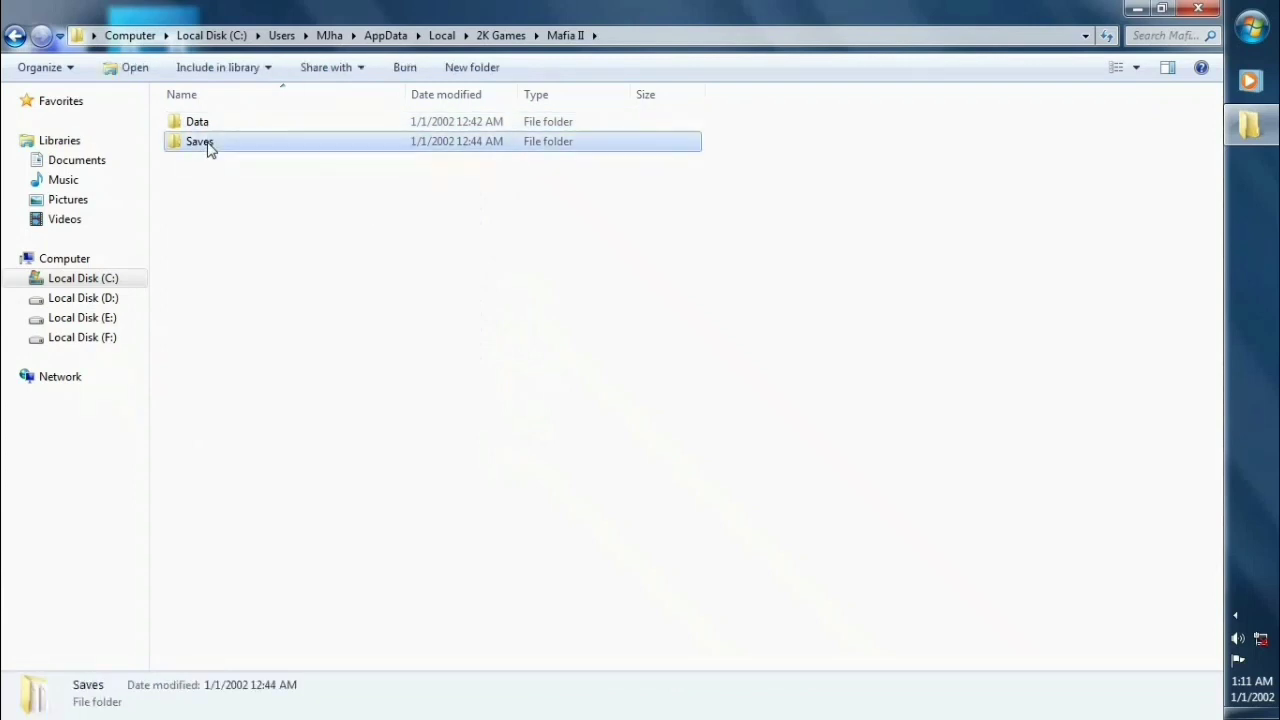
double_click(210, 147)
Paste the Low End videoconfig.cfg into Saves, replacing the existing file.
right_click(232, 216)
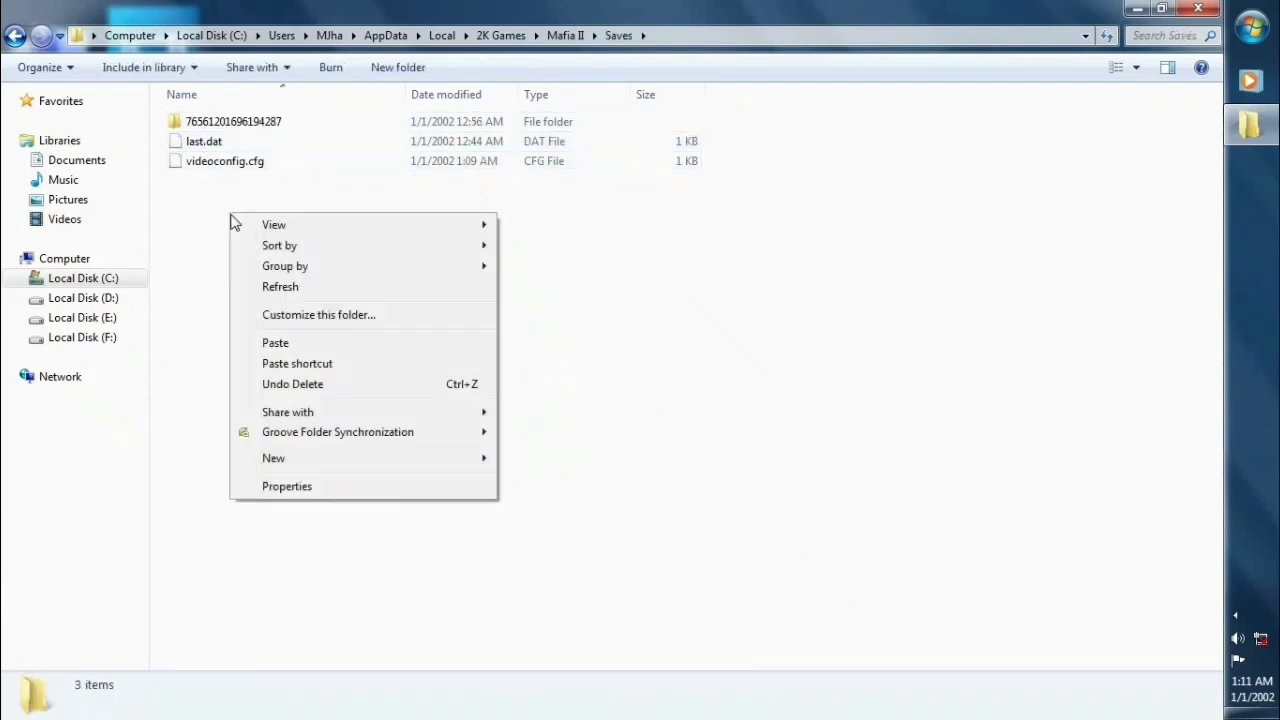
click(268, 343)
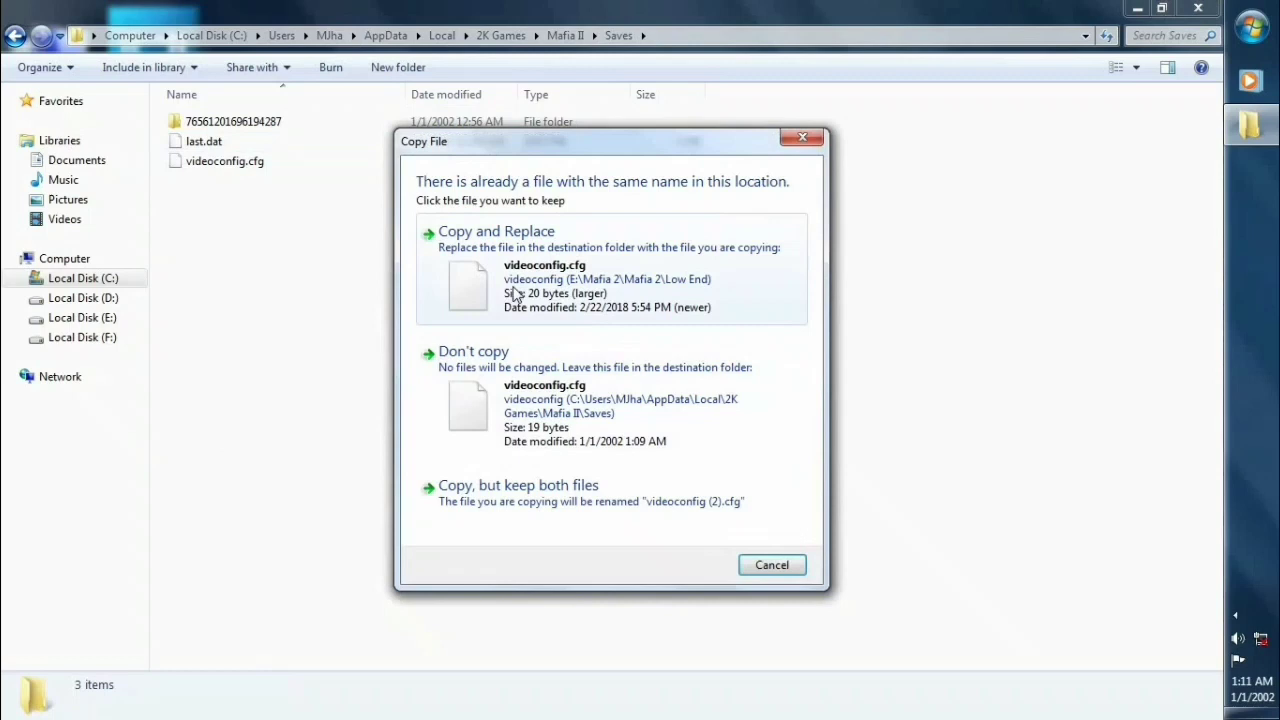
click(515, 293)
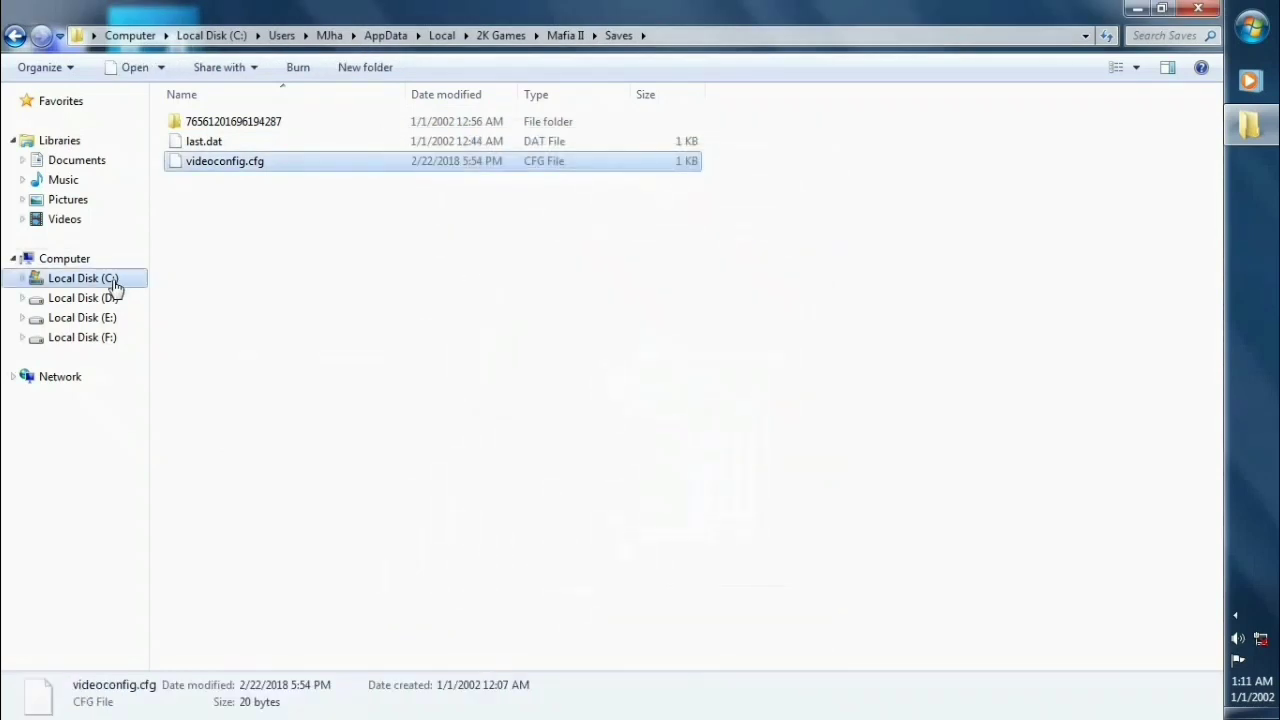
Return to the C:\Program Files\Black_Box\Mafia II install folder.
click(113, 285)
double_click(217, 164)
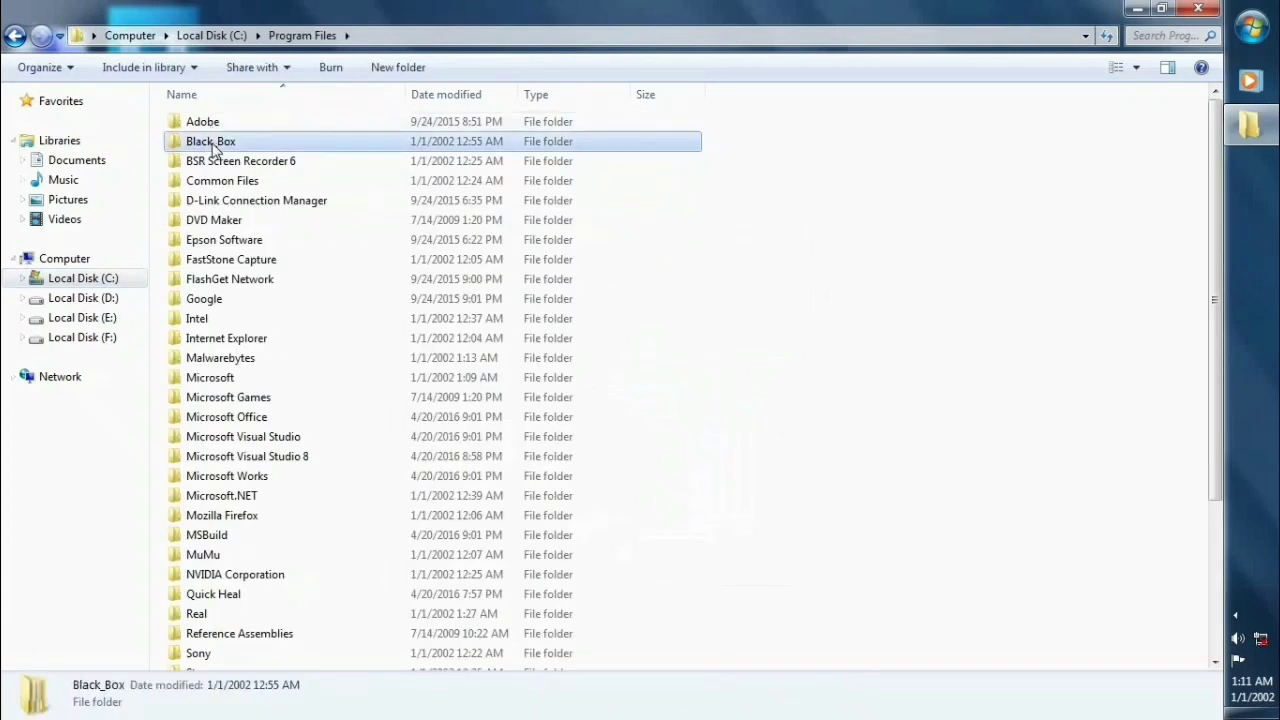
double_click(214, 141)
click(213, 124)
double_click(215, 128)
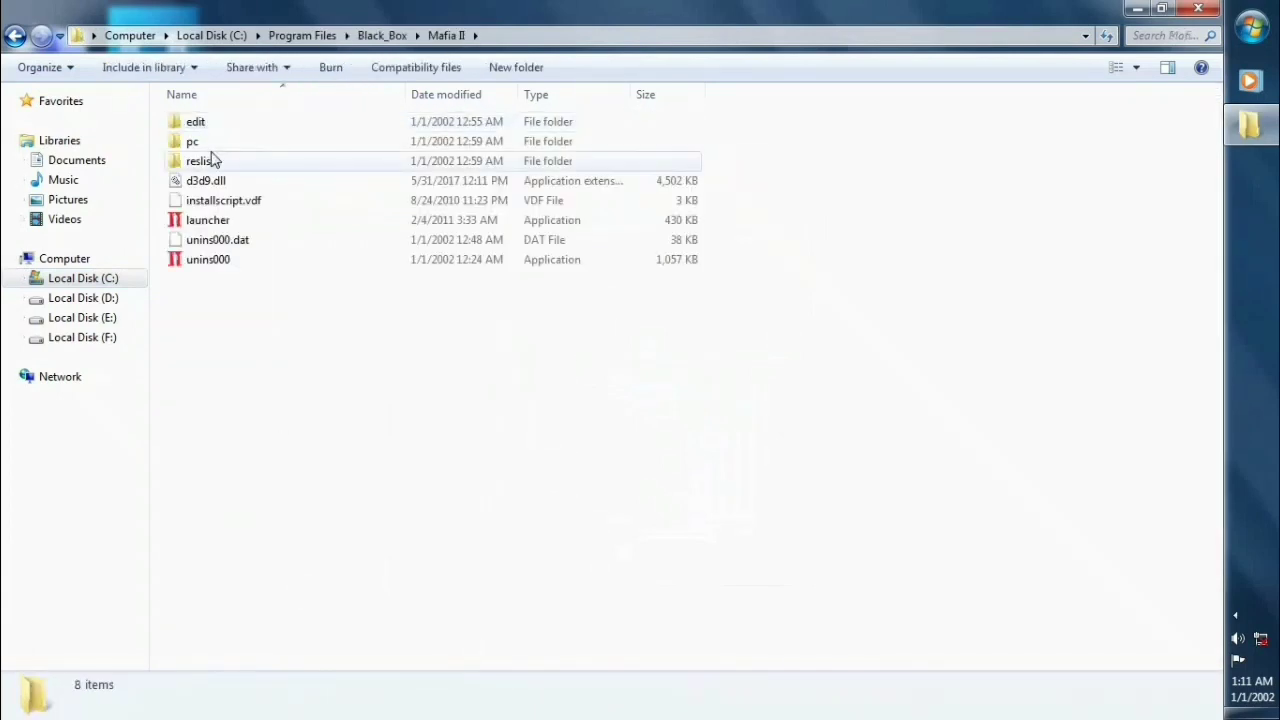
Start the launcher and drive the red car up the street past the taxi.
double_click(194, 221)
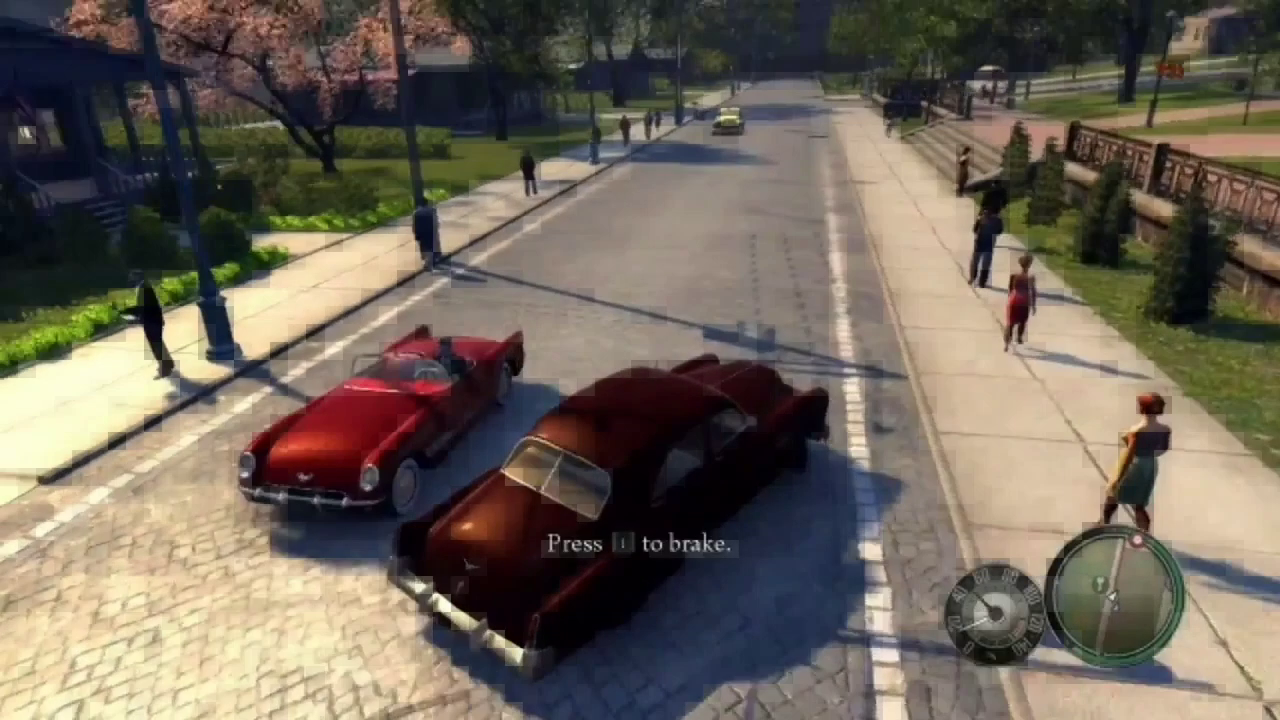
key(w)
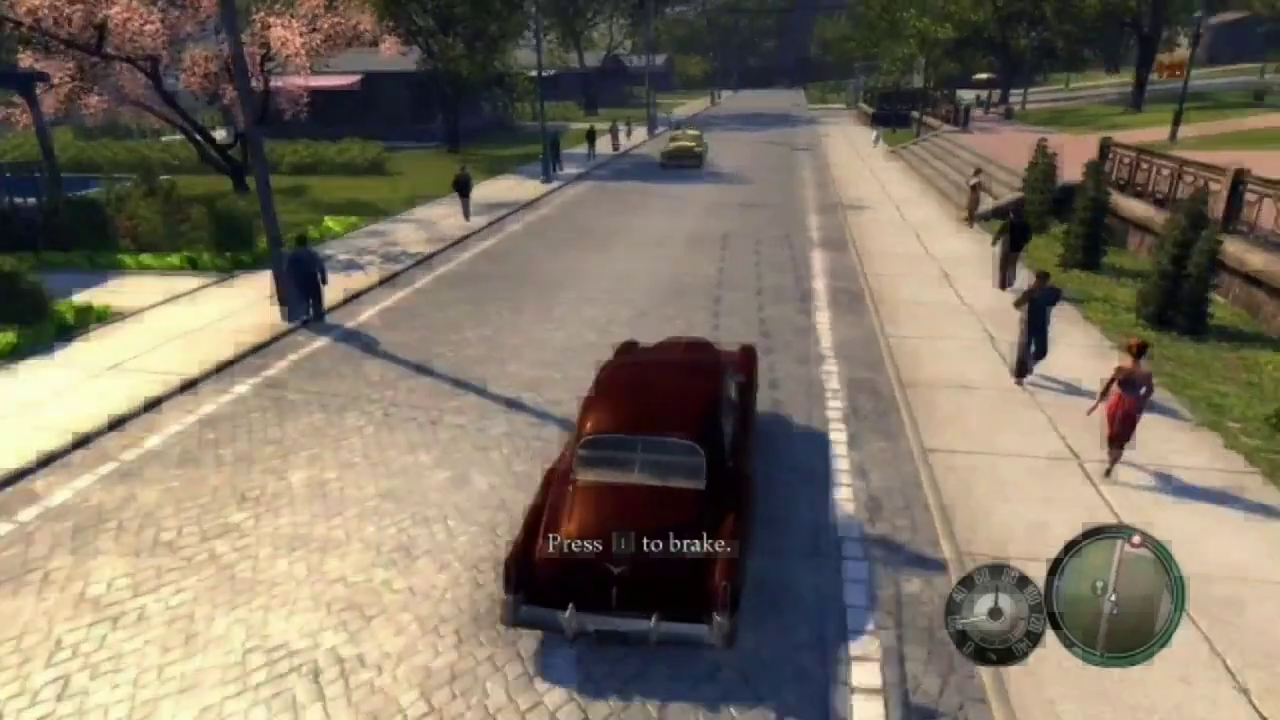
key(w)
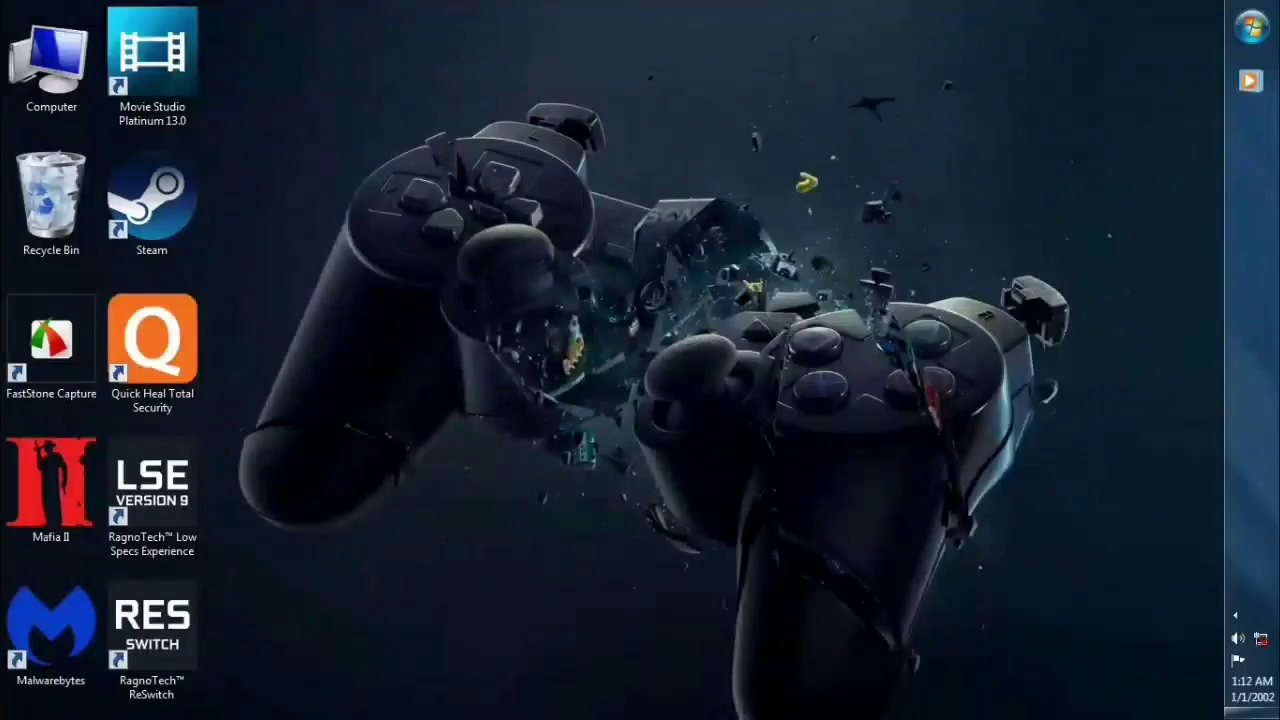
Browse from Computer to C:\Program Files\Black_Box\Mafia II.
double_click(47, 64)
double_click(245, 148)
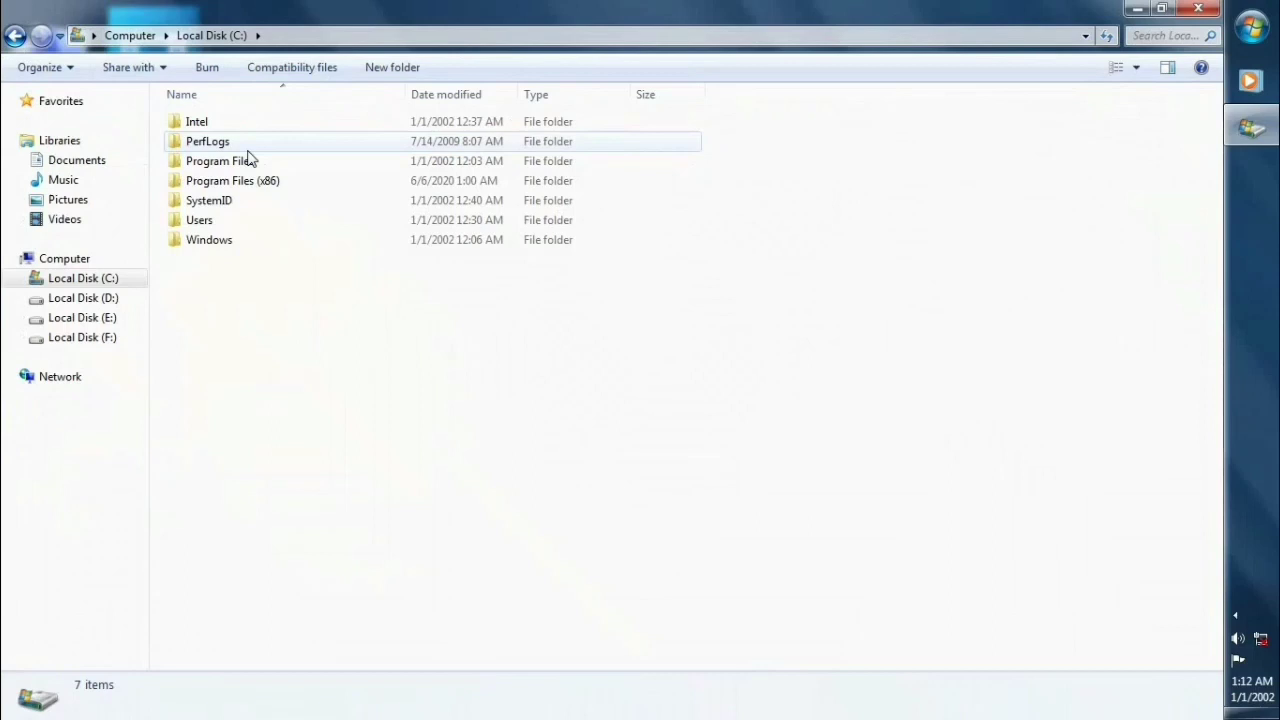
double_click(220, 166)
double_click(214, 145)
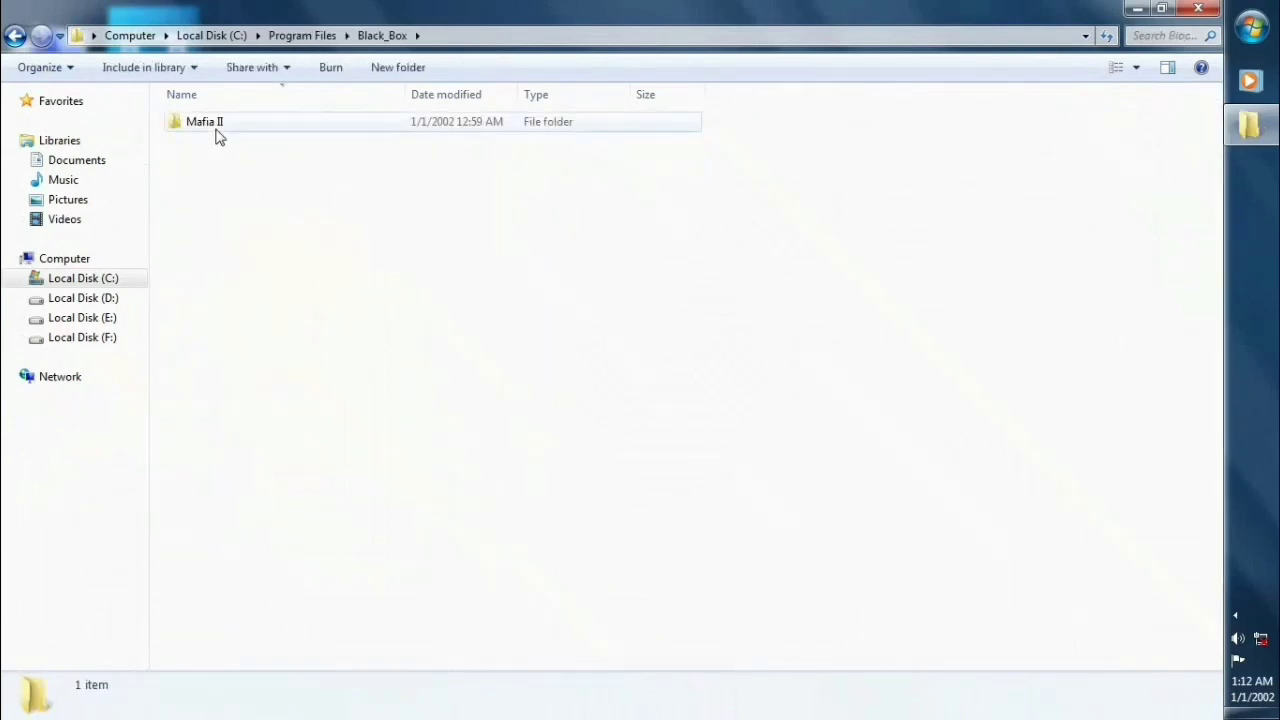
double_click(213, 125)
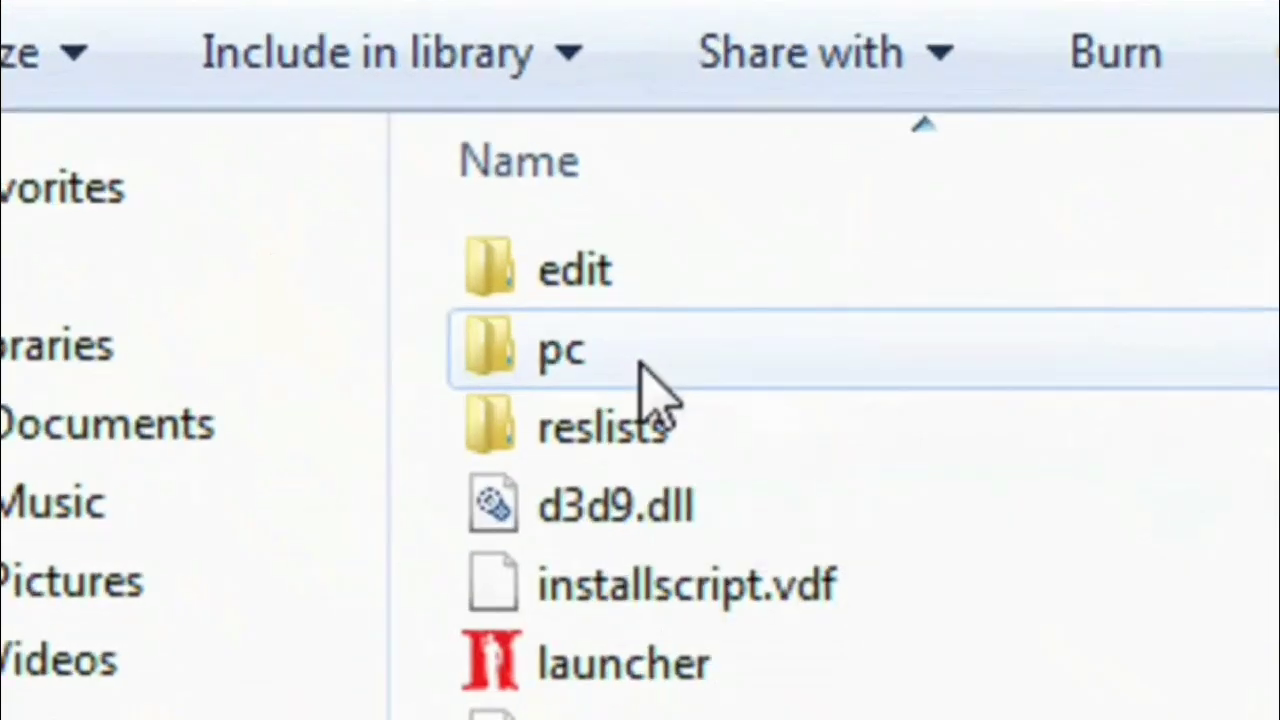
Open pc\sds\skies to list its 25 sky .sds files.
double_click(641, 366)
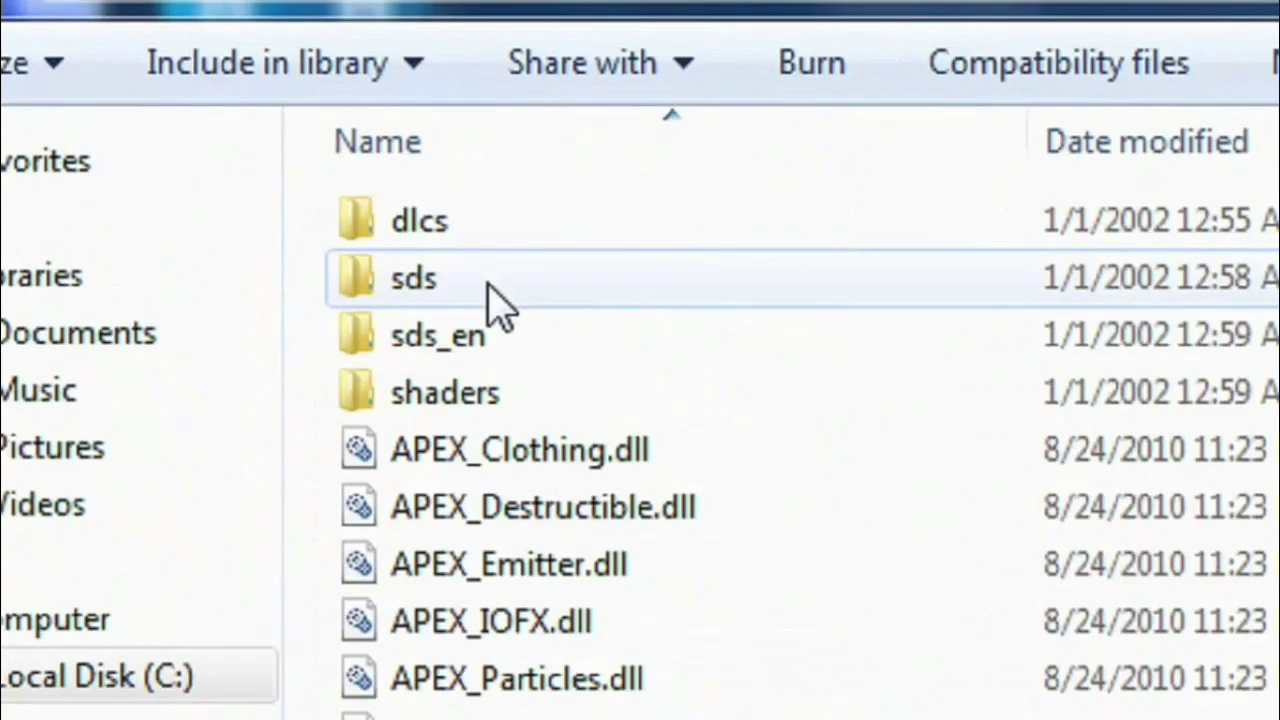
mouse_move(206, 138)
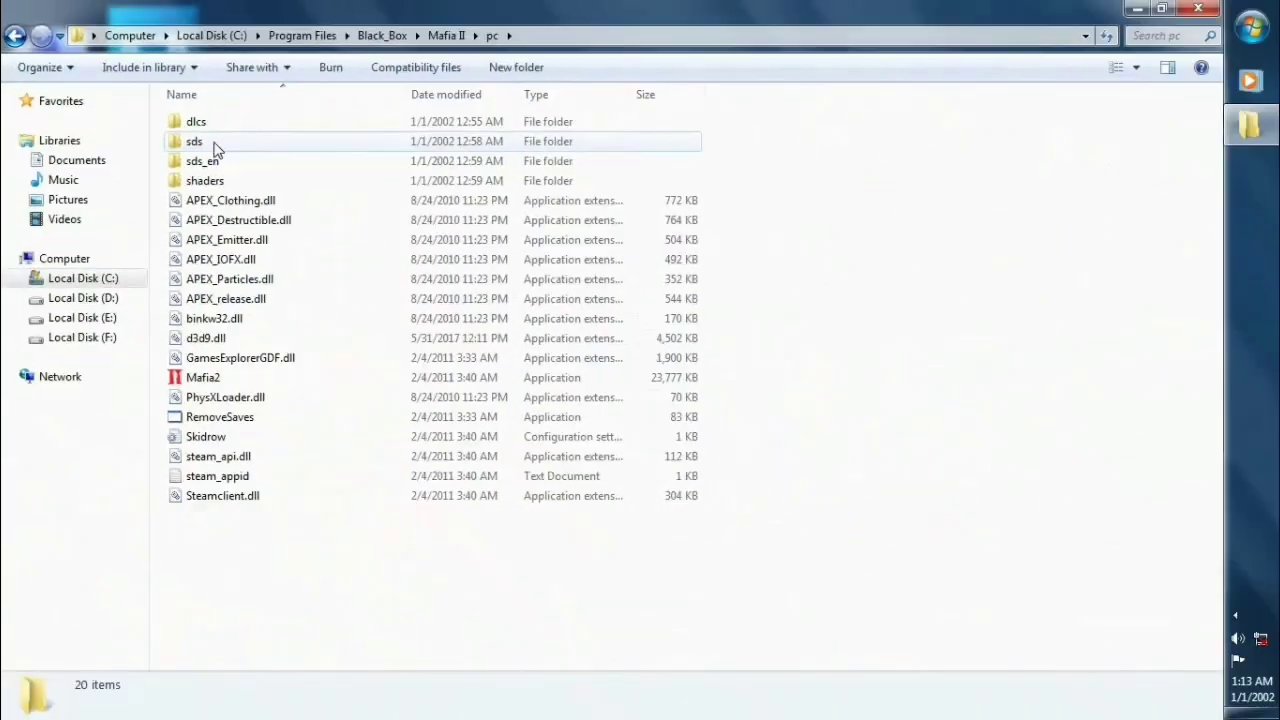
click(618, 360)
double_click(214, 145)
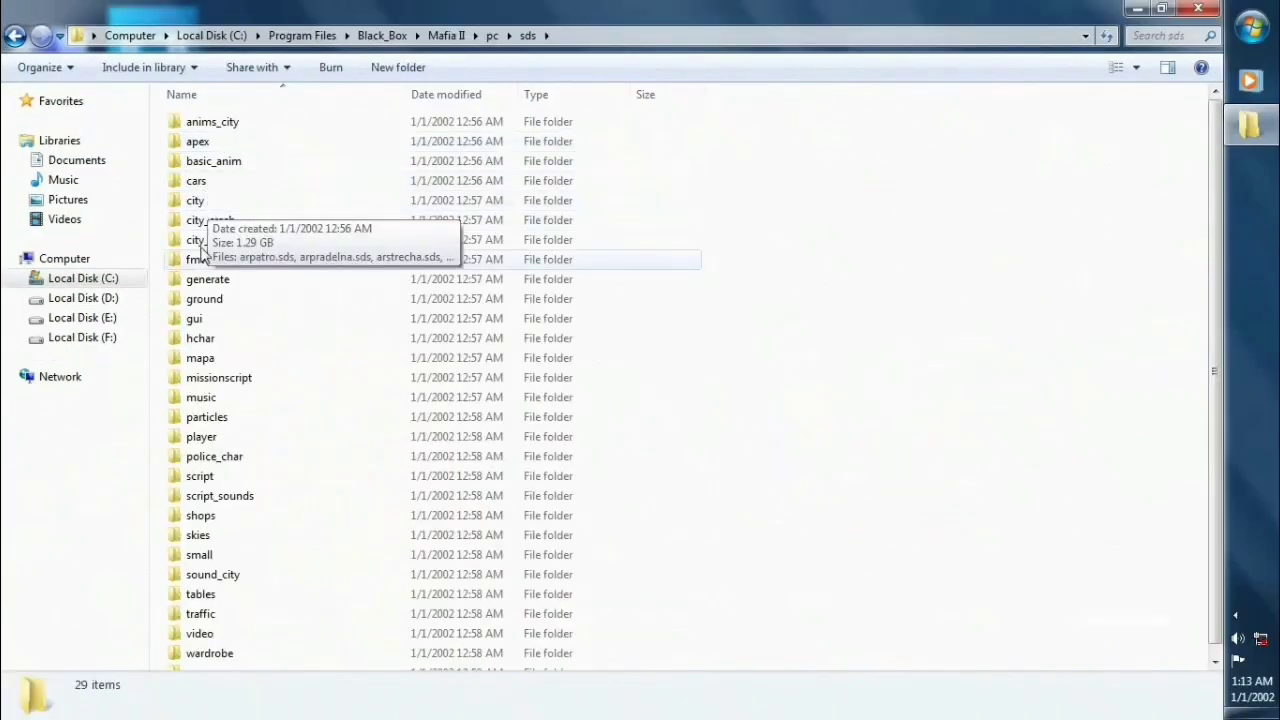
scroll(228, 385, down, 1)
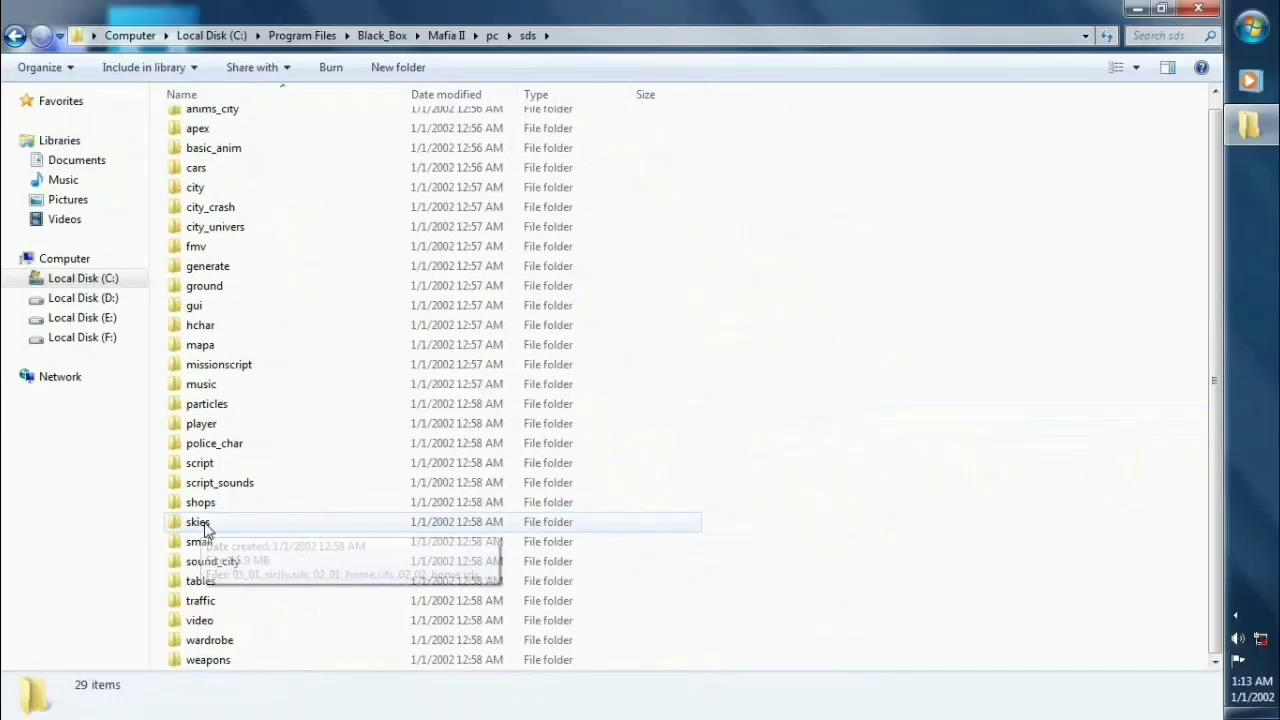
click(206, 528)
double_click(206, 528)
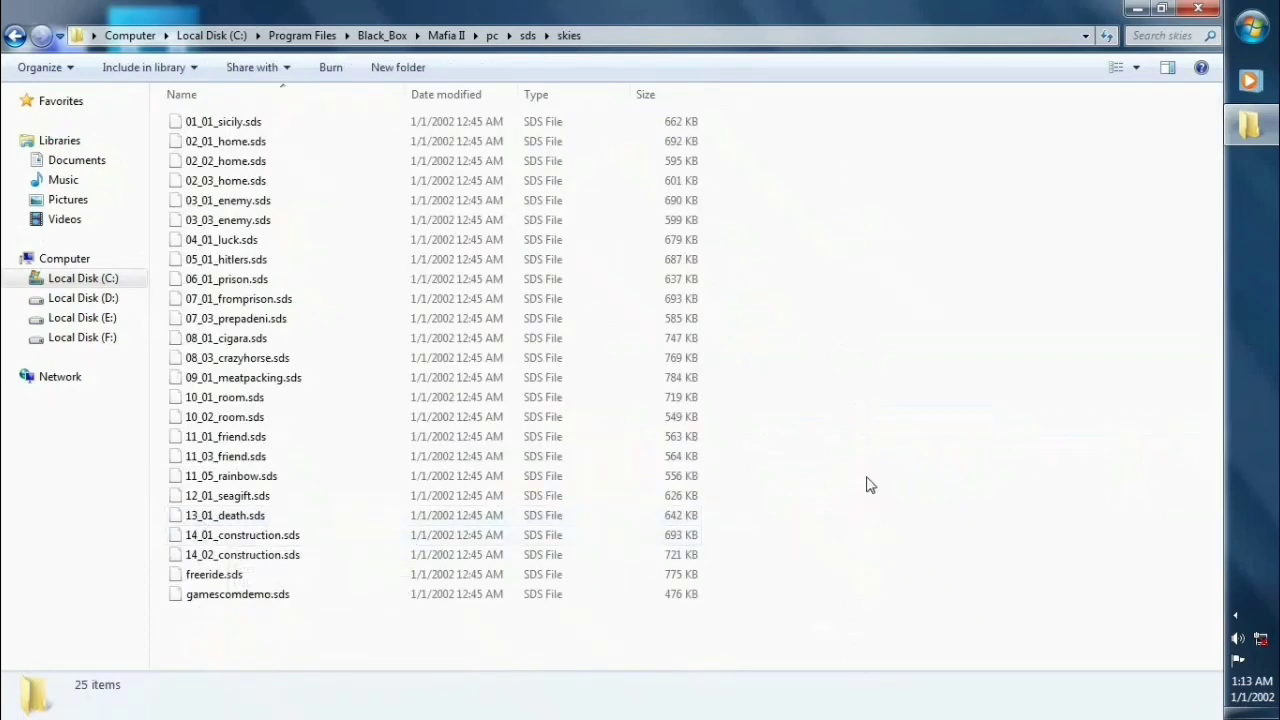
Delete all 25 sky .sds files, approving the permission prompt, then go back to Mafia II.
drag(857, 640, 430, 124)
right_click(430, 124)
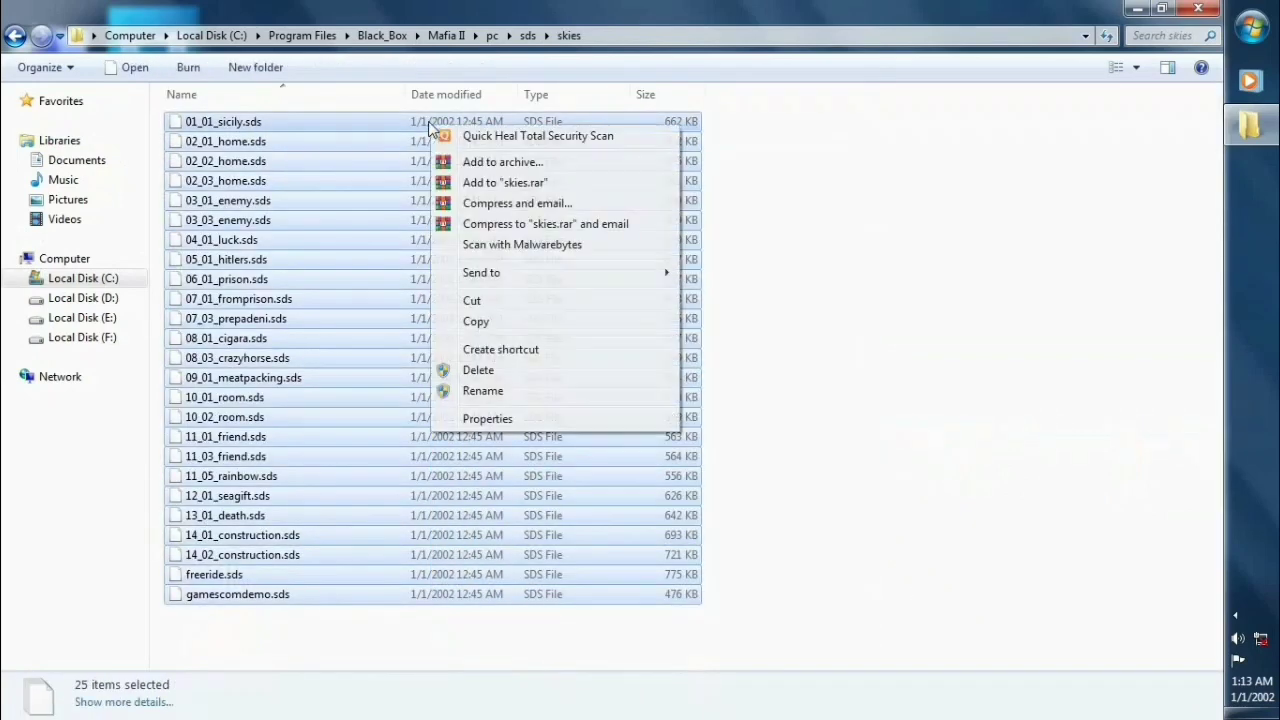
click(482, 374)
click(697, 386)
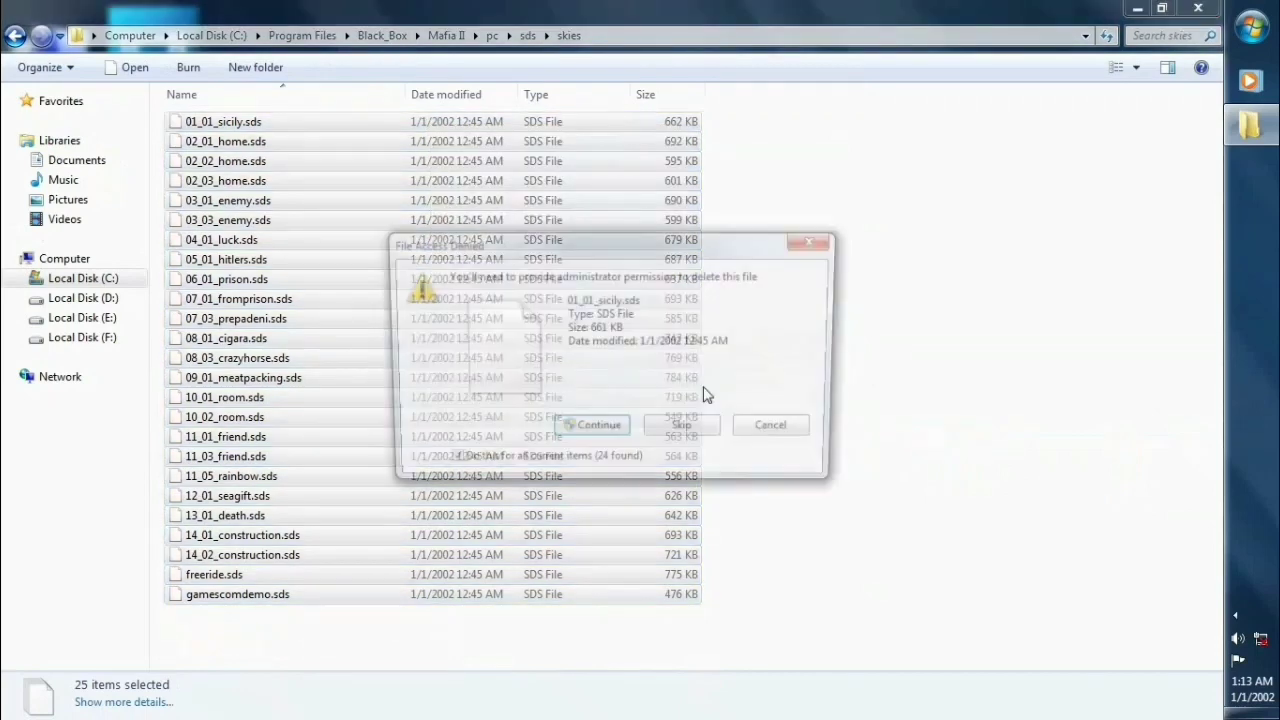
click(597, 423)
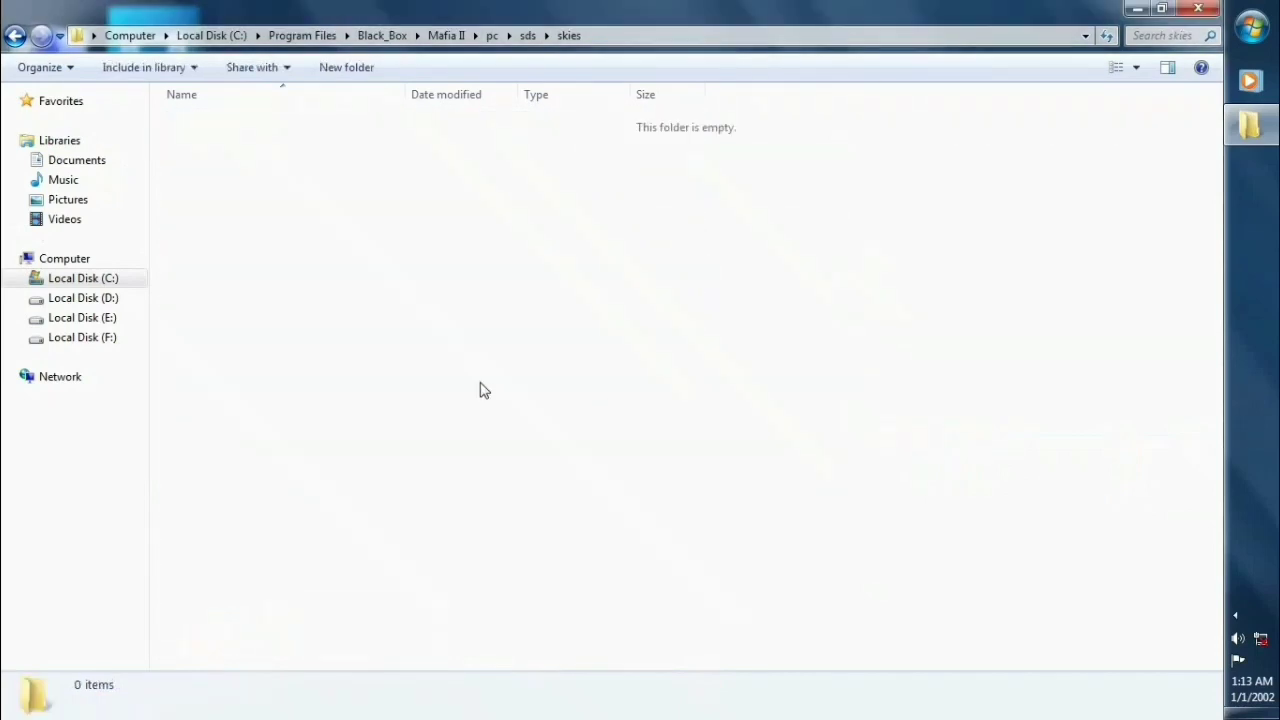
click(14, 35)
click(14, 35)
click(14, 35)
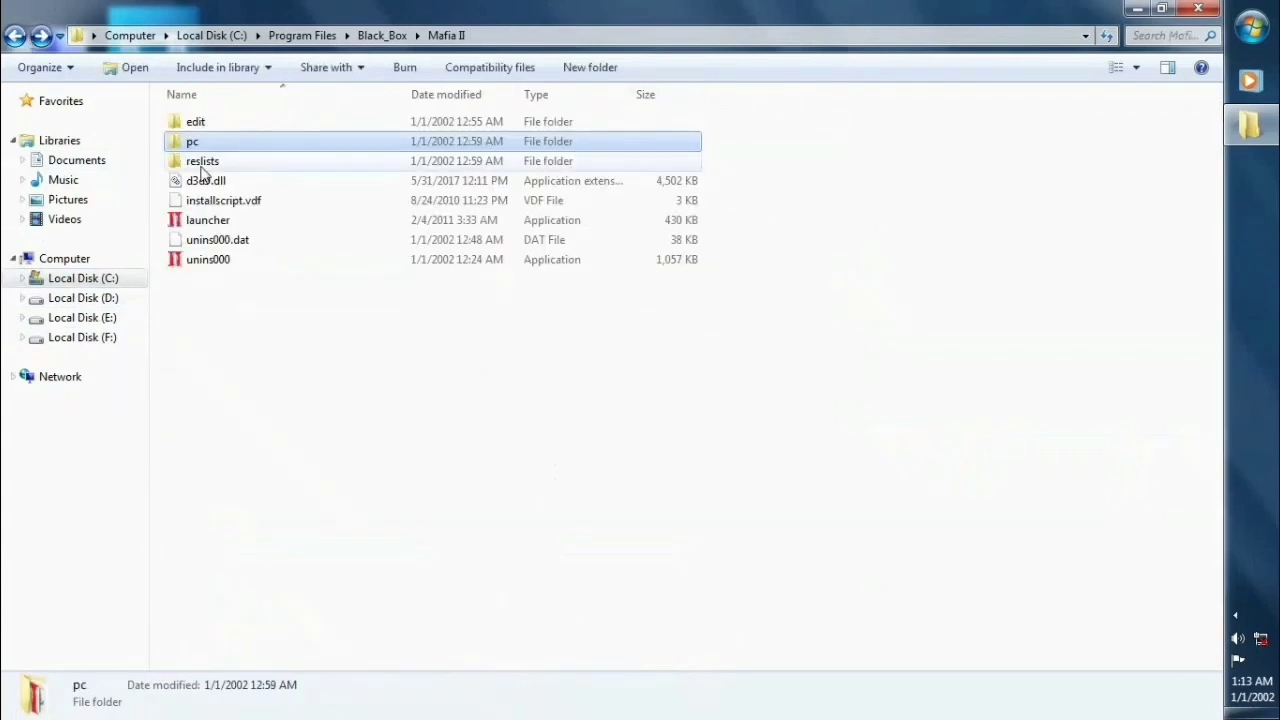